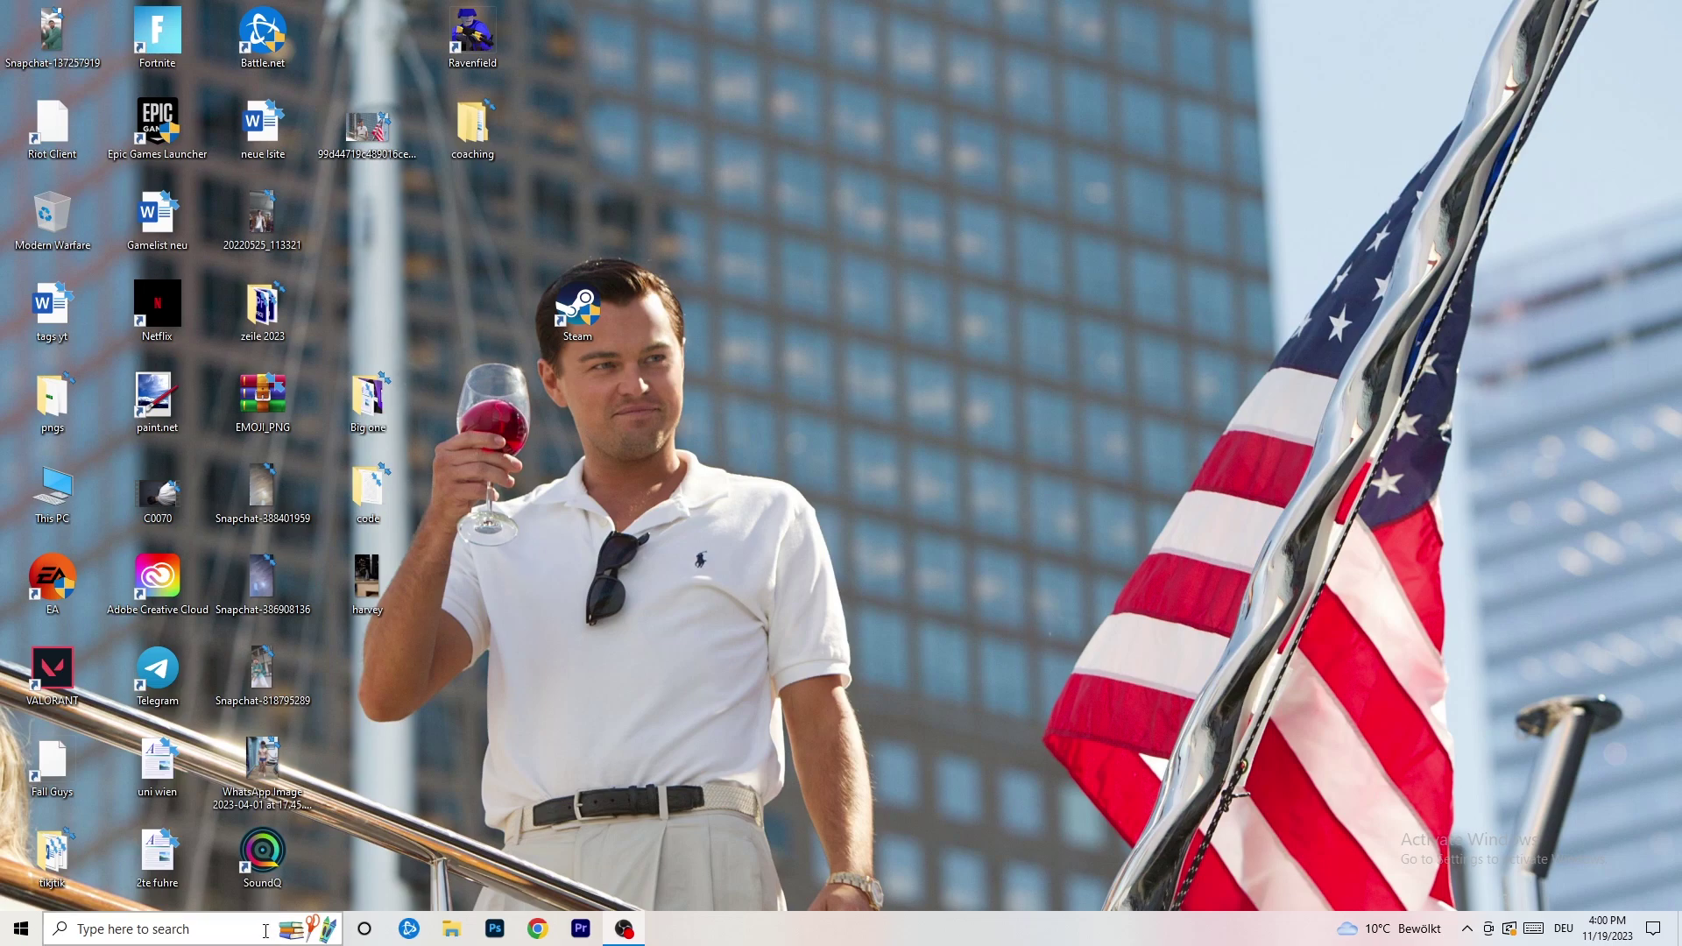
Step: Open the Windows 10 Start menu with the Windows key
key(super)
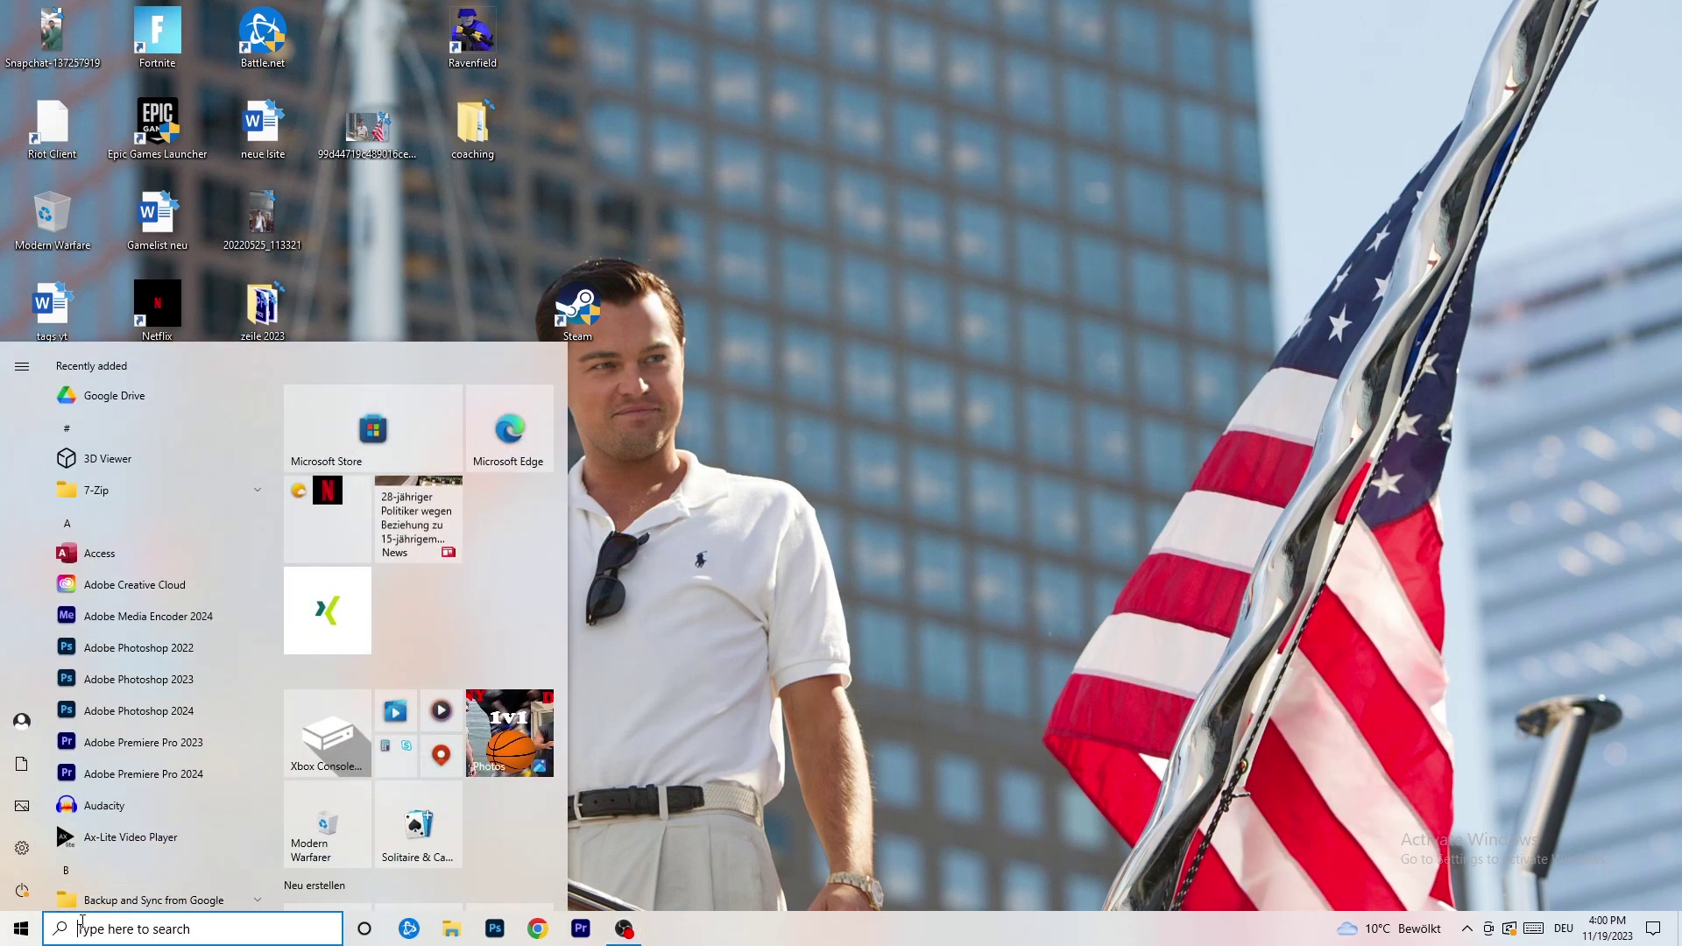
Step: Open Settings › Gaming and go to the Captures page
click(21, 847)
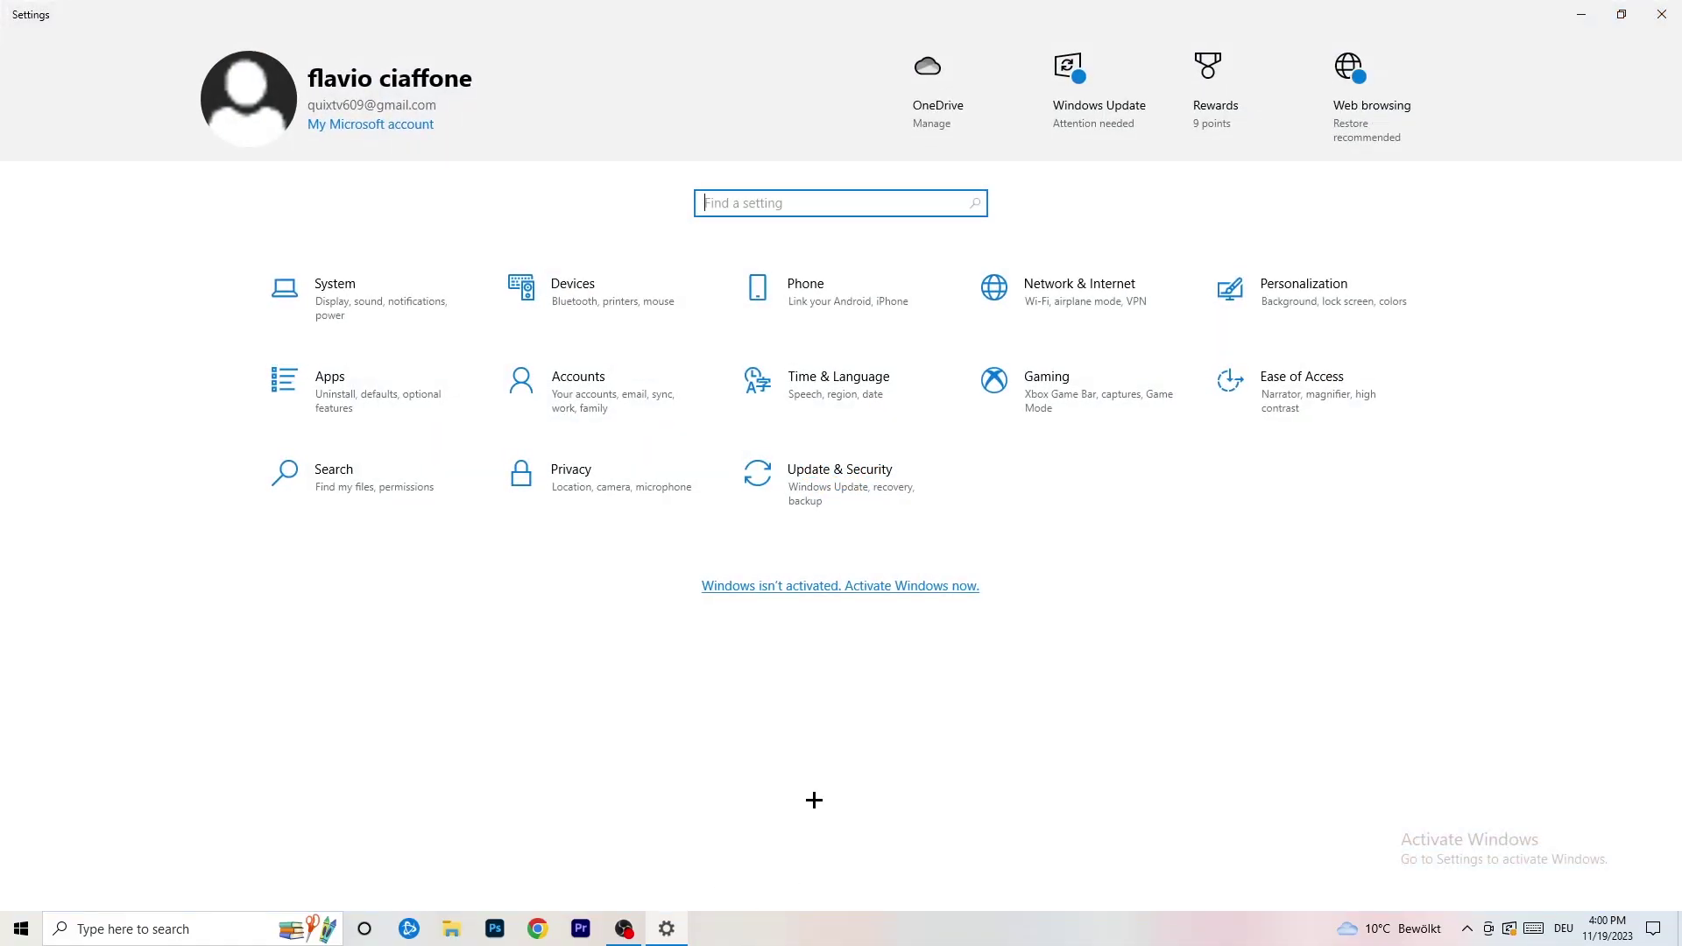
click(1081, 411)
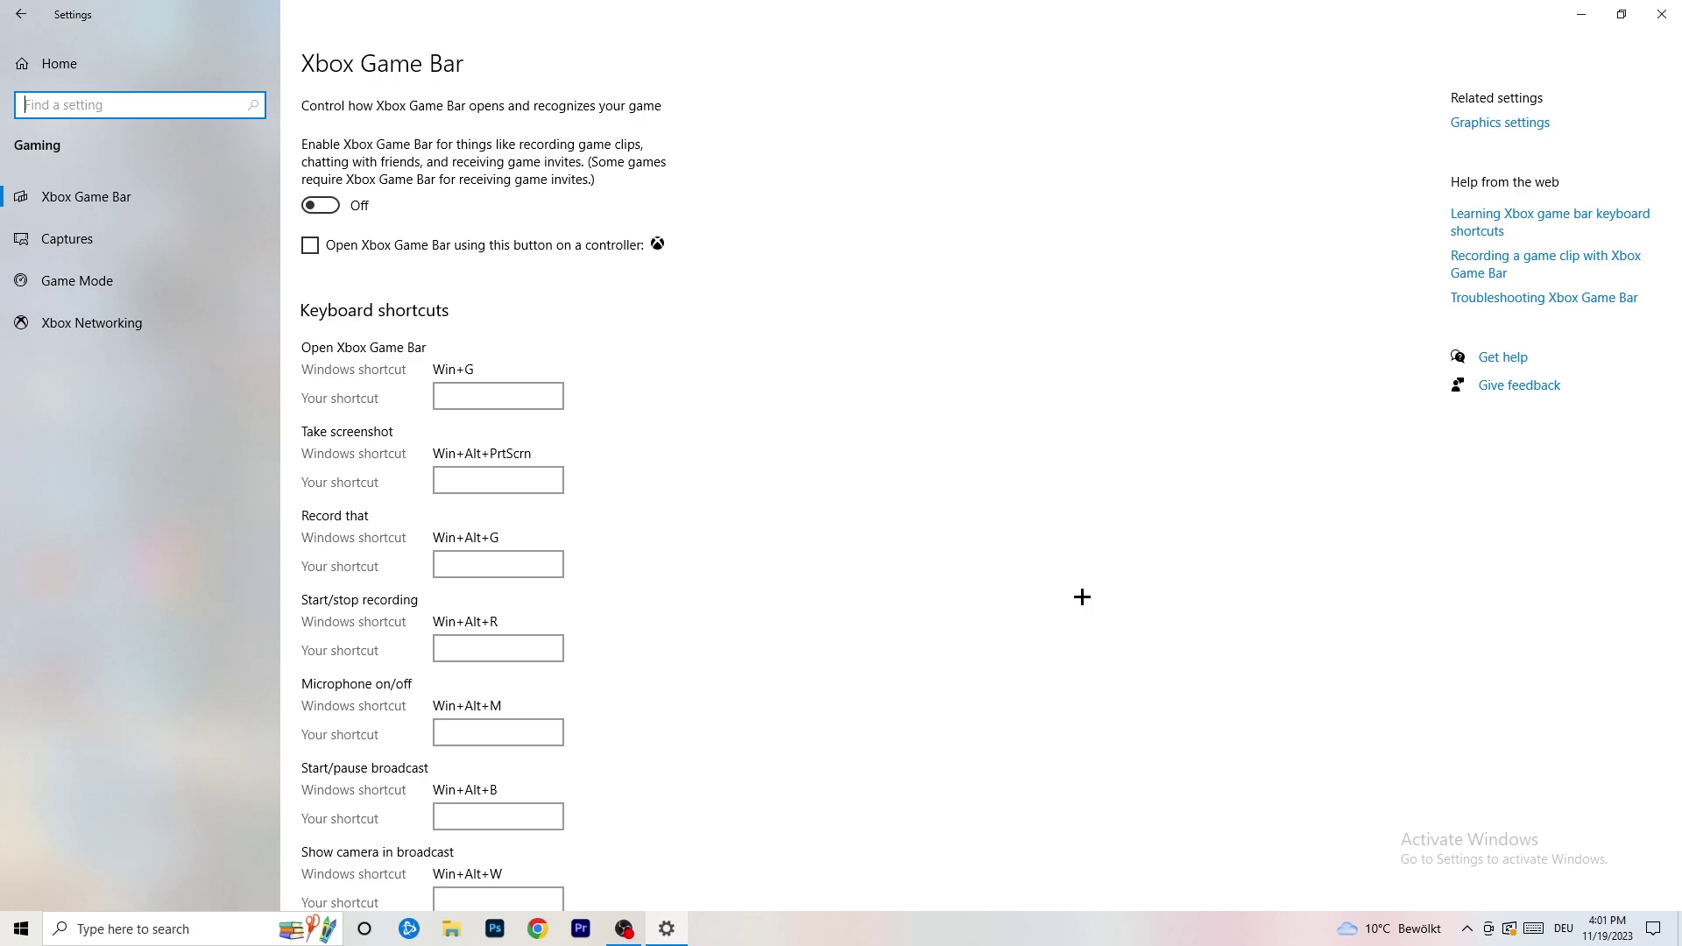
click(140, 243)
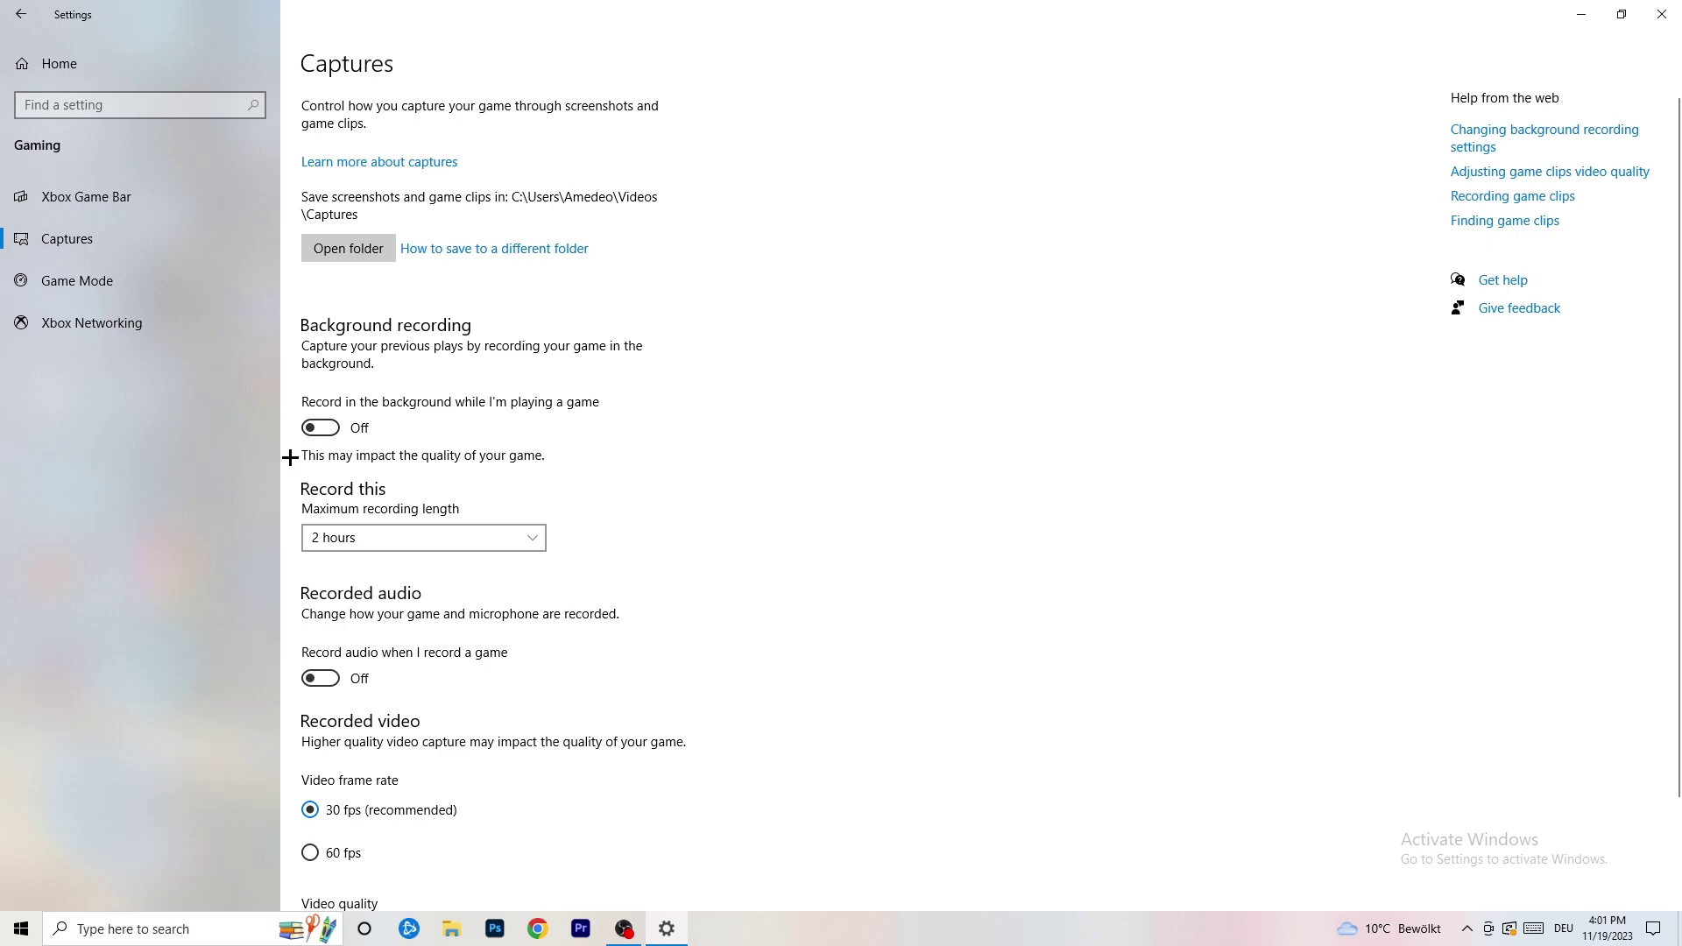
Step: Keep the maximum recording length at 2 hours and review the remaining capture options
click(411, 548)
click(653, 479)
click(500, 528)
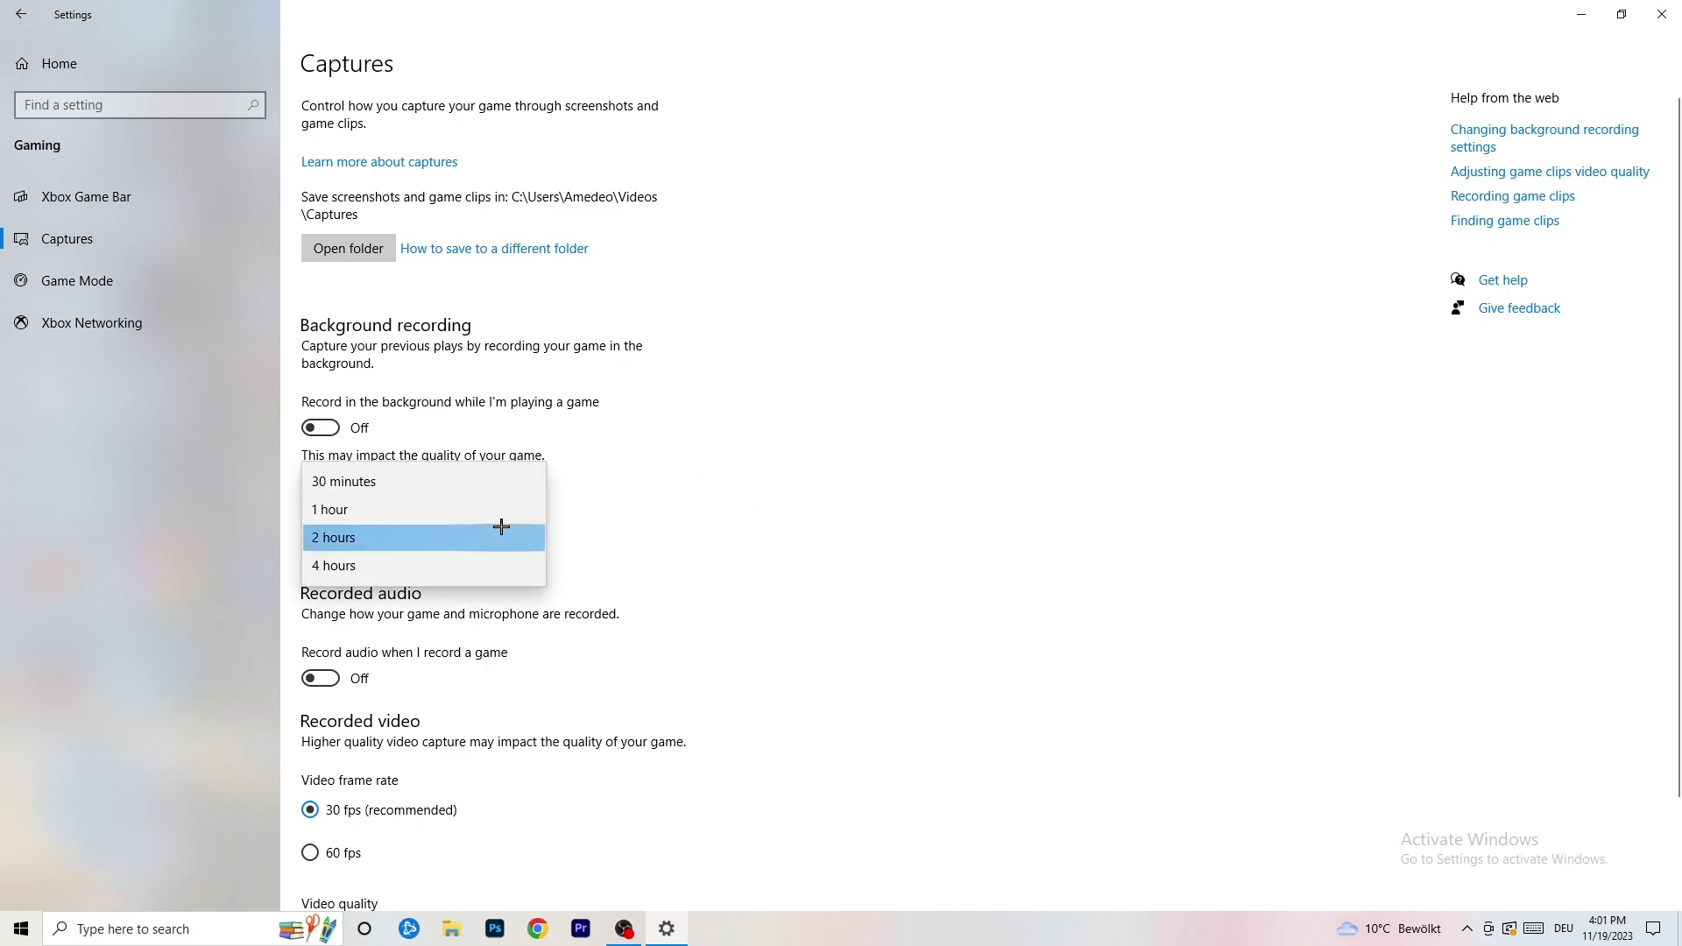
click(1078, 440)
scroll(570, 707, down, 3)
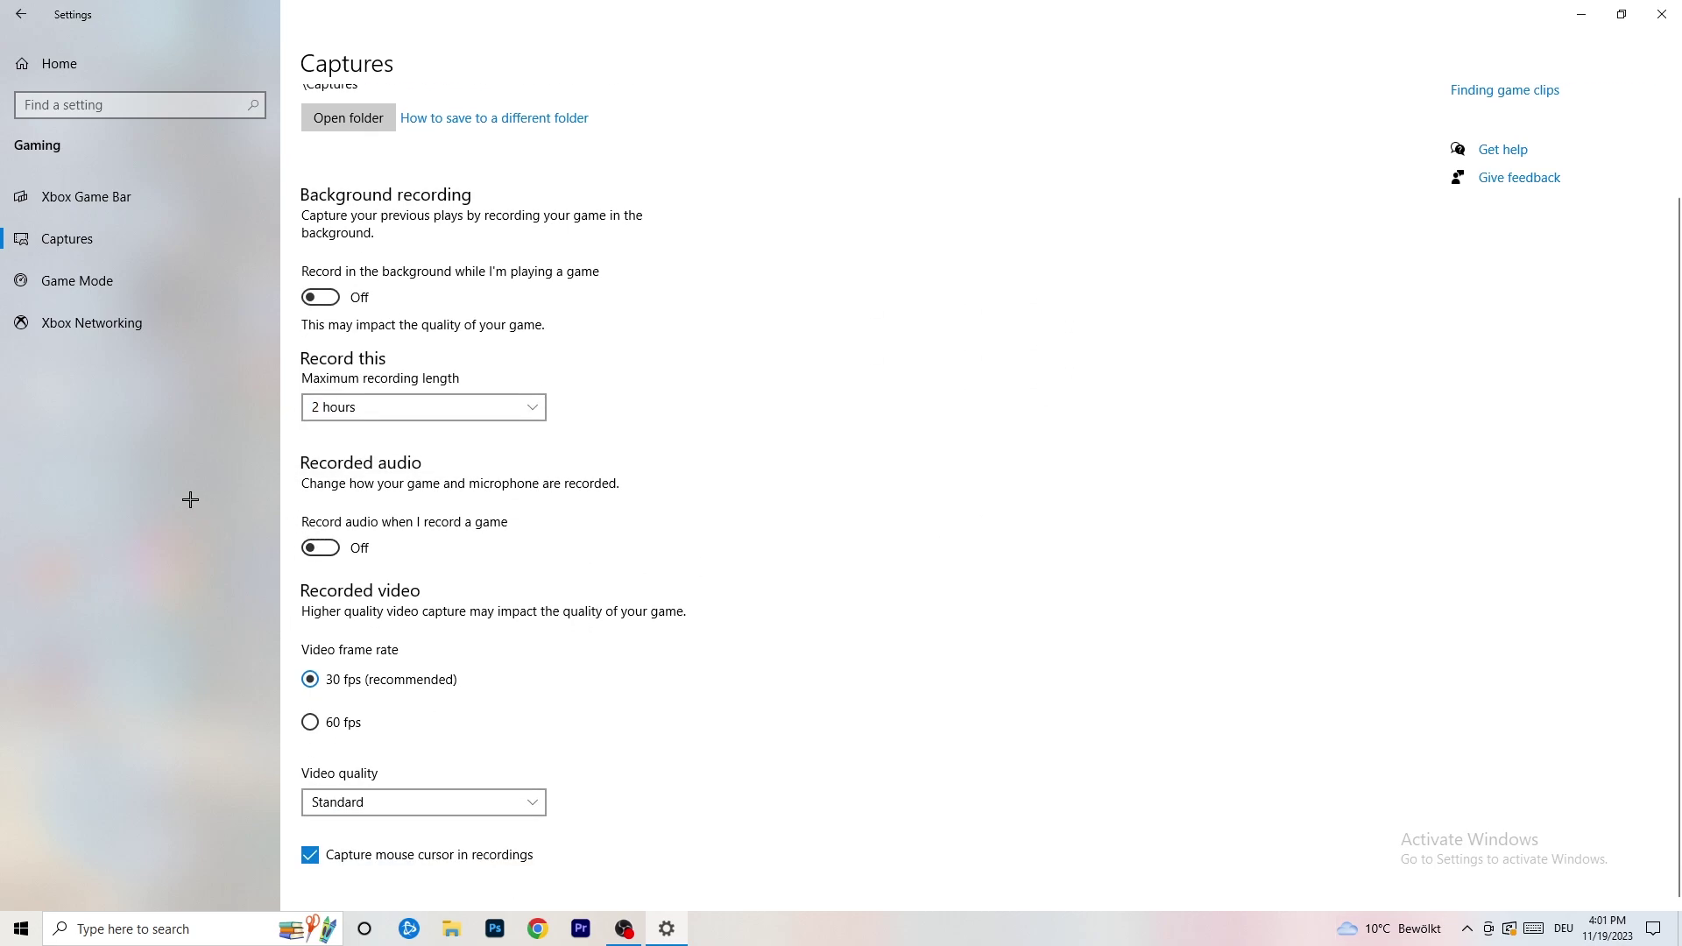
click(120, 276)
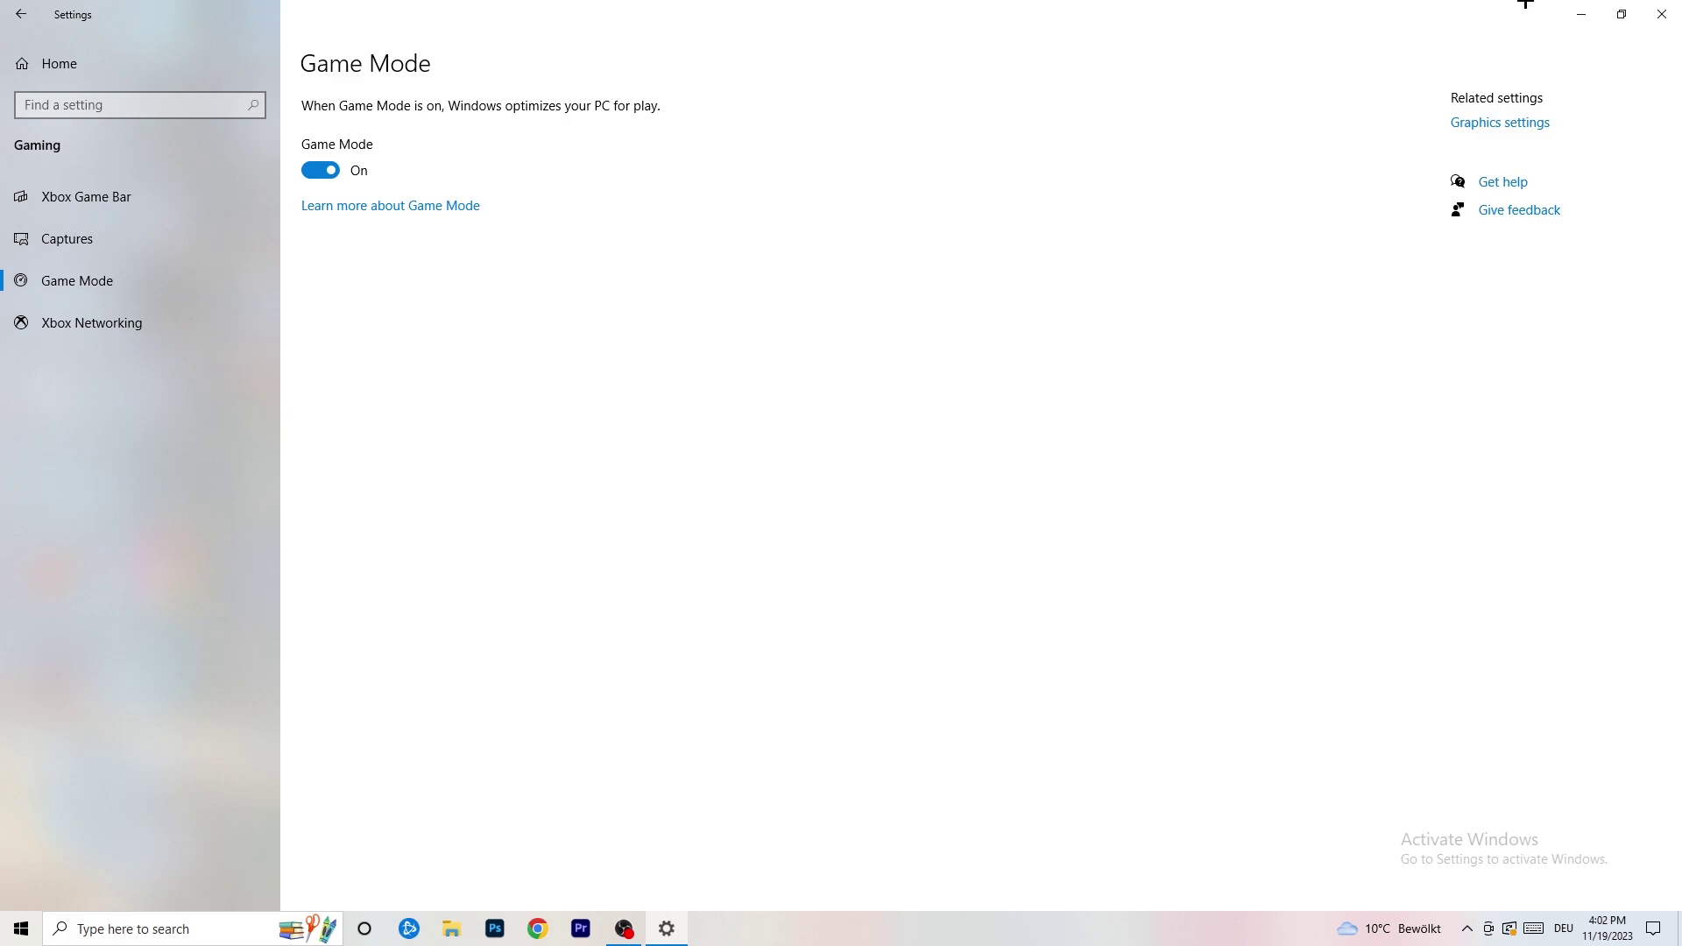
Step: With Game Mode confirmed On, close the Settings window
click(1661, 14)
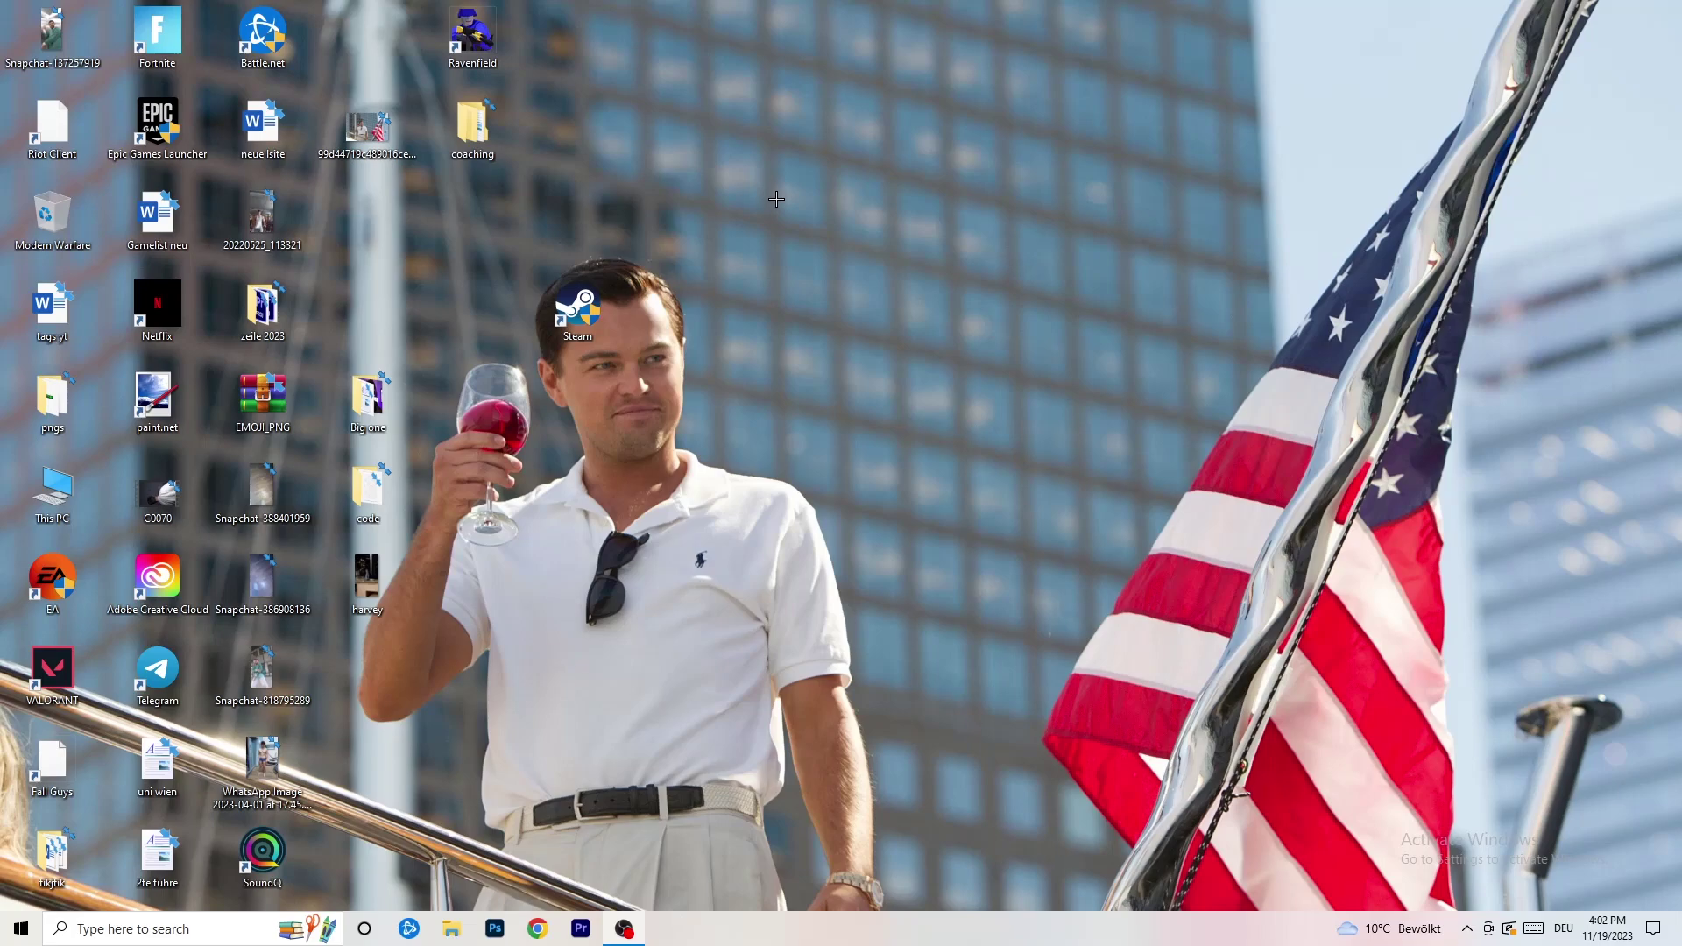
Step: Launch Task Manager from the taskbar menu and maximize it
drag(820, 924, 591, 823)
right_click(812, 930)
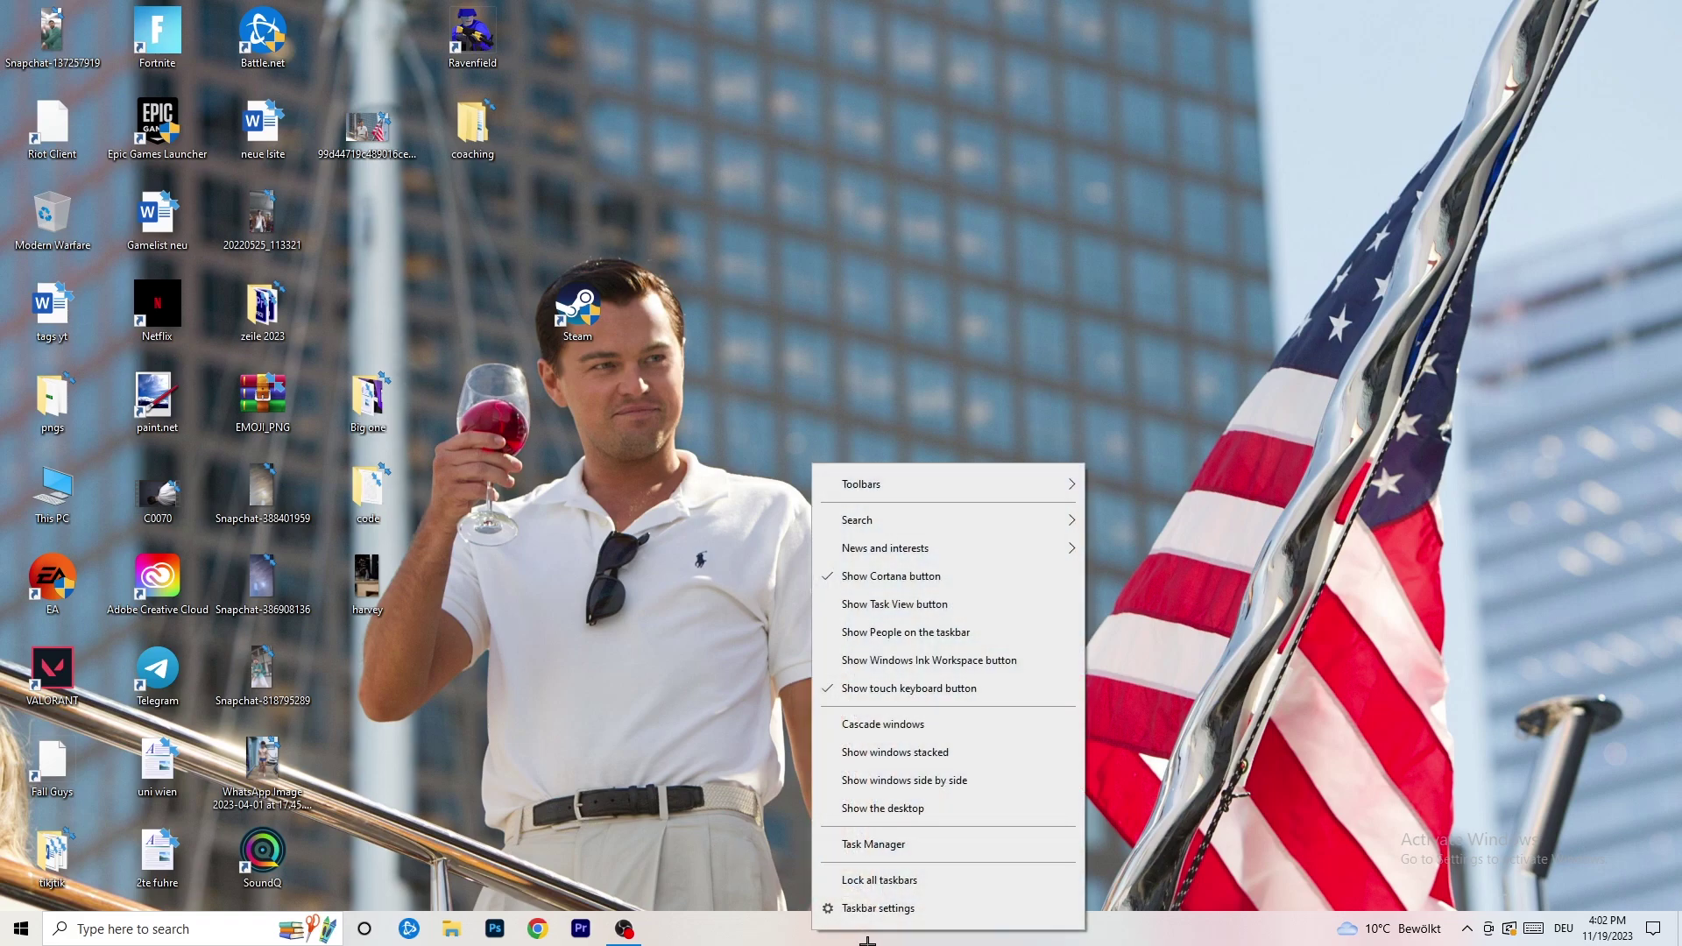
click(905, 846)
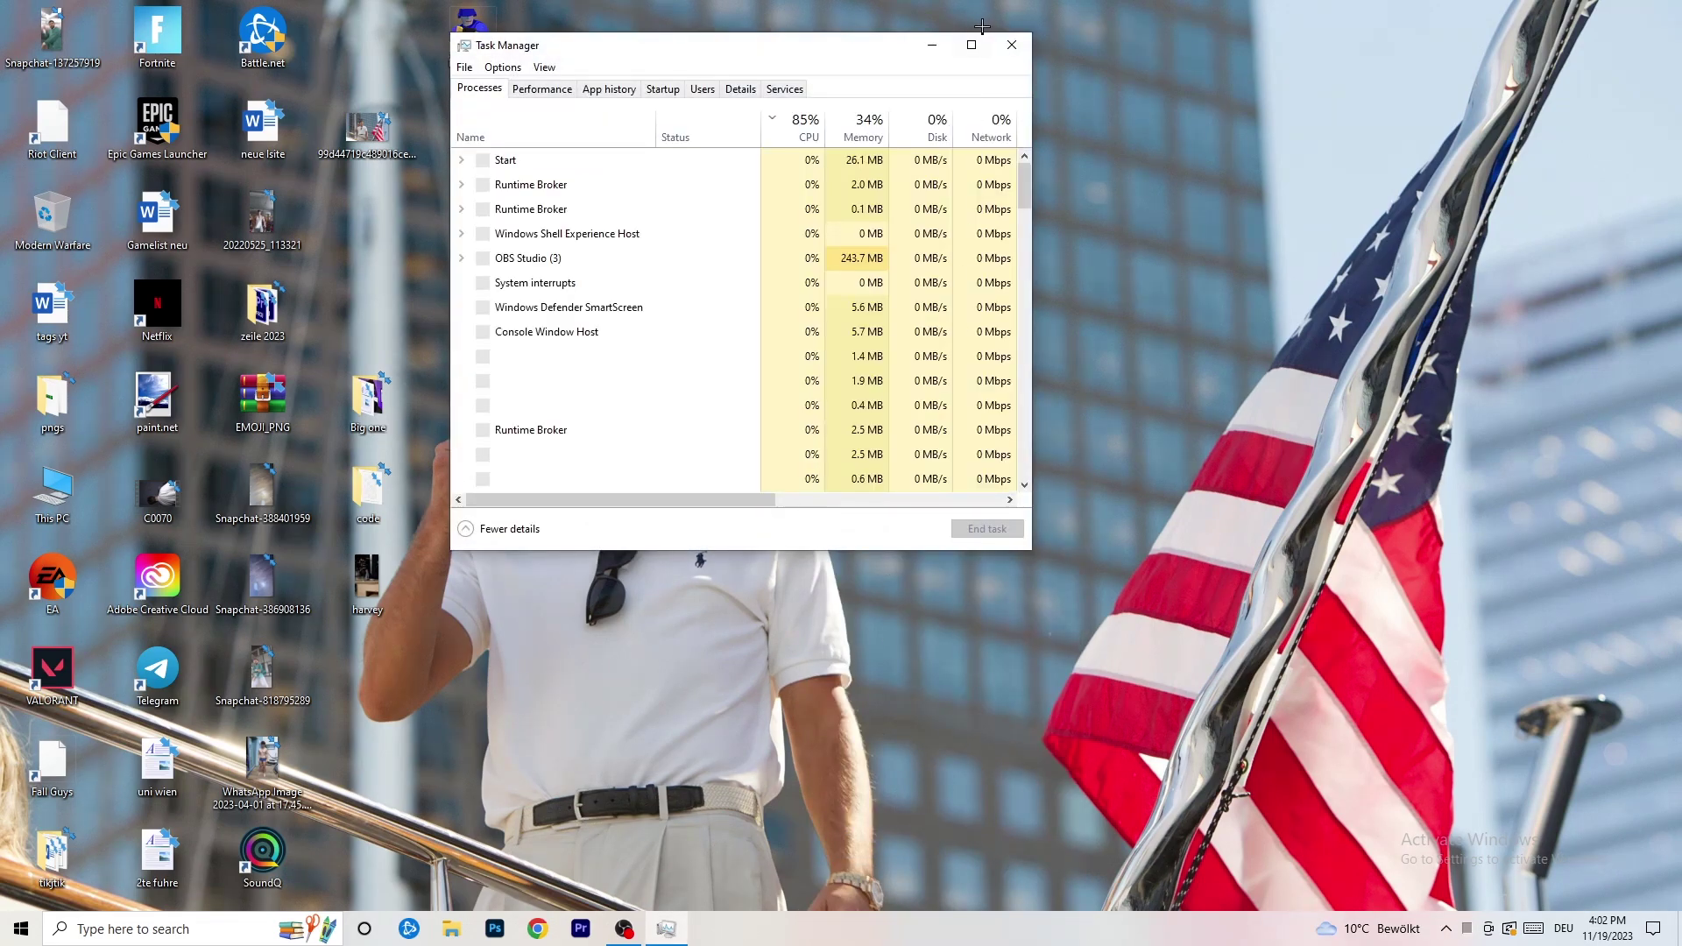
click(970, 44)
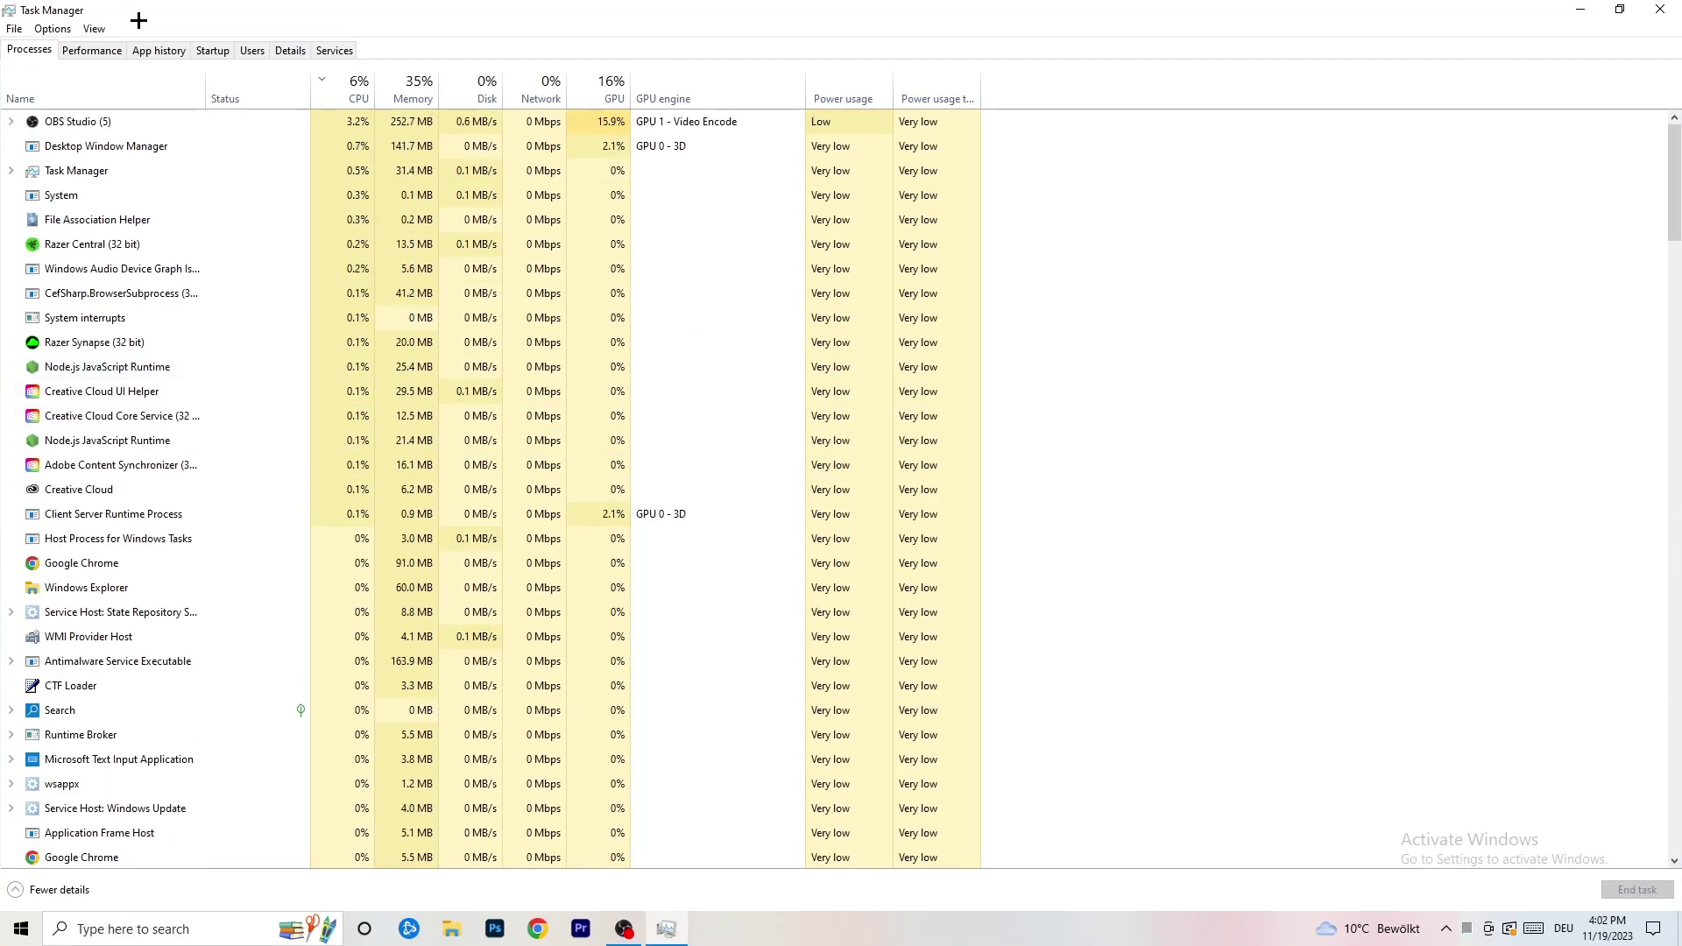
Step: Sort processes by GPU, then CPU usage, leaving OBS Studio running at the top
click(357, 82)
click(587, 88)
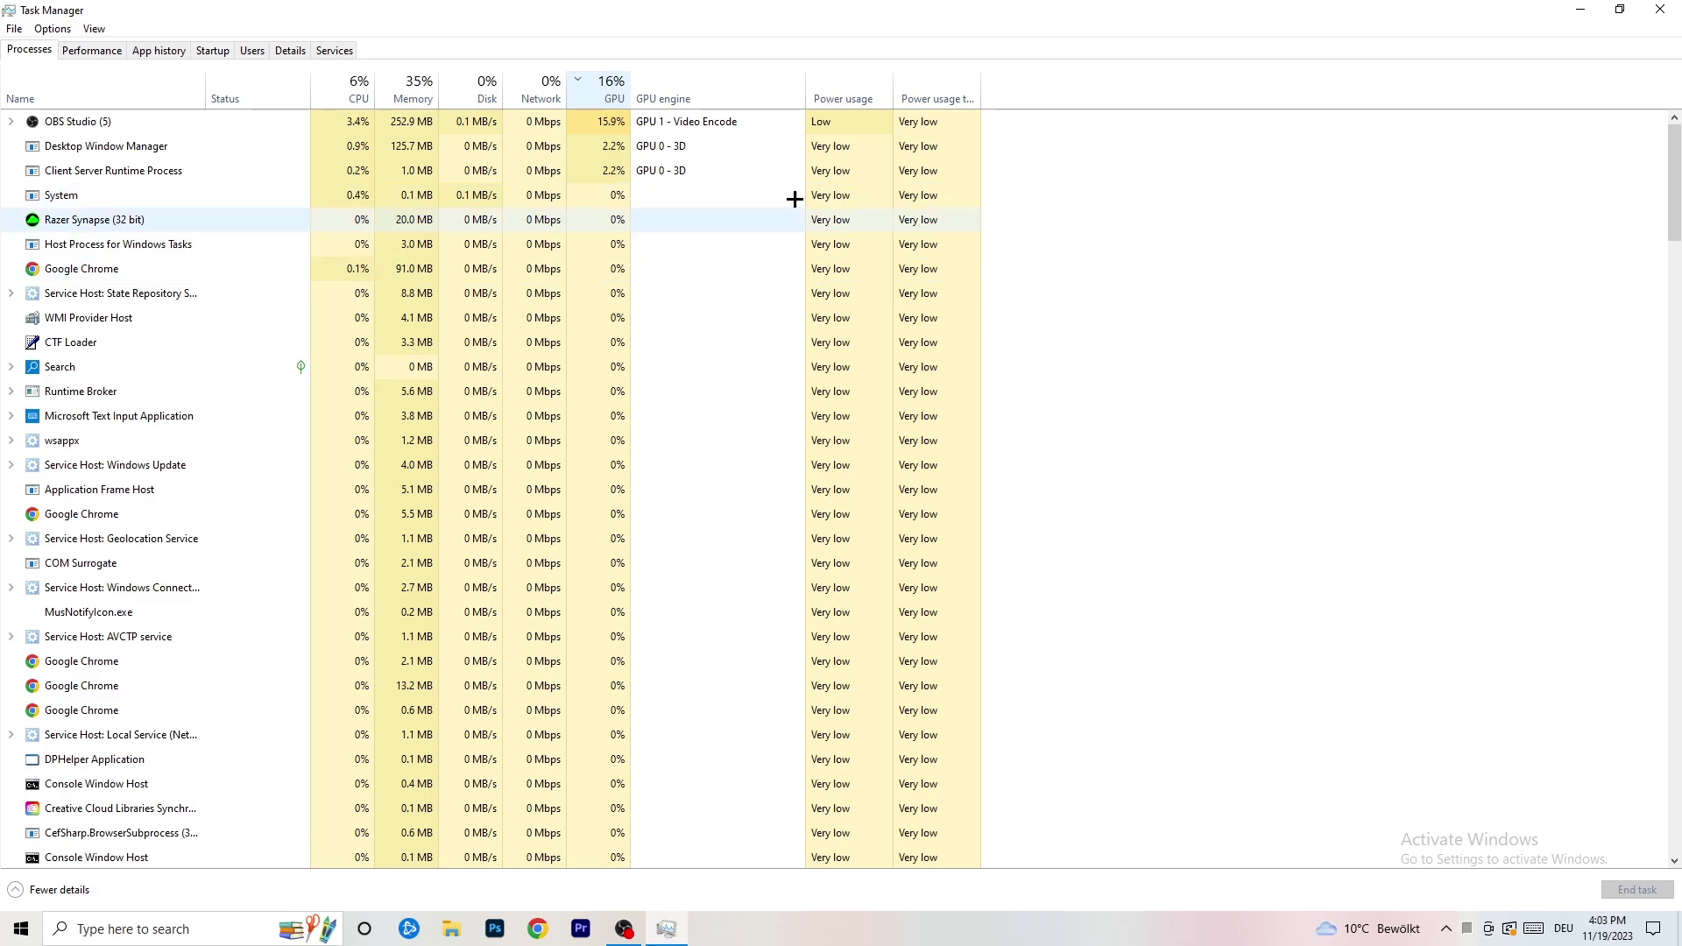
right_click(613, 128)
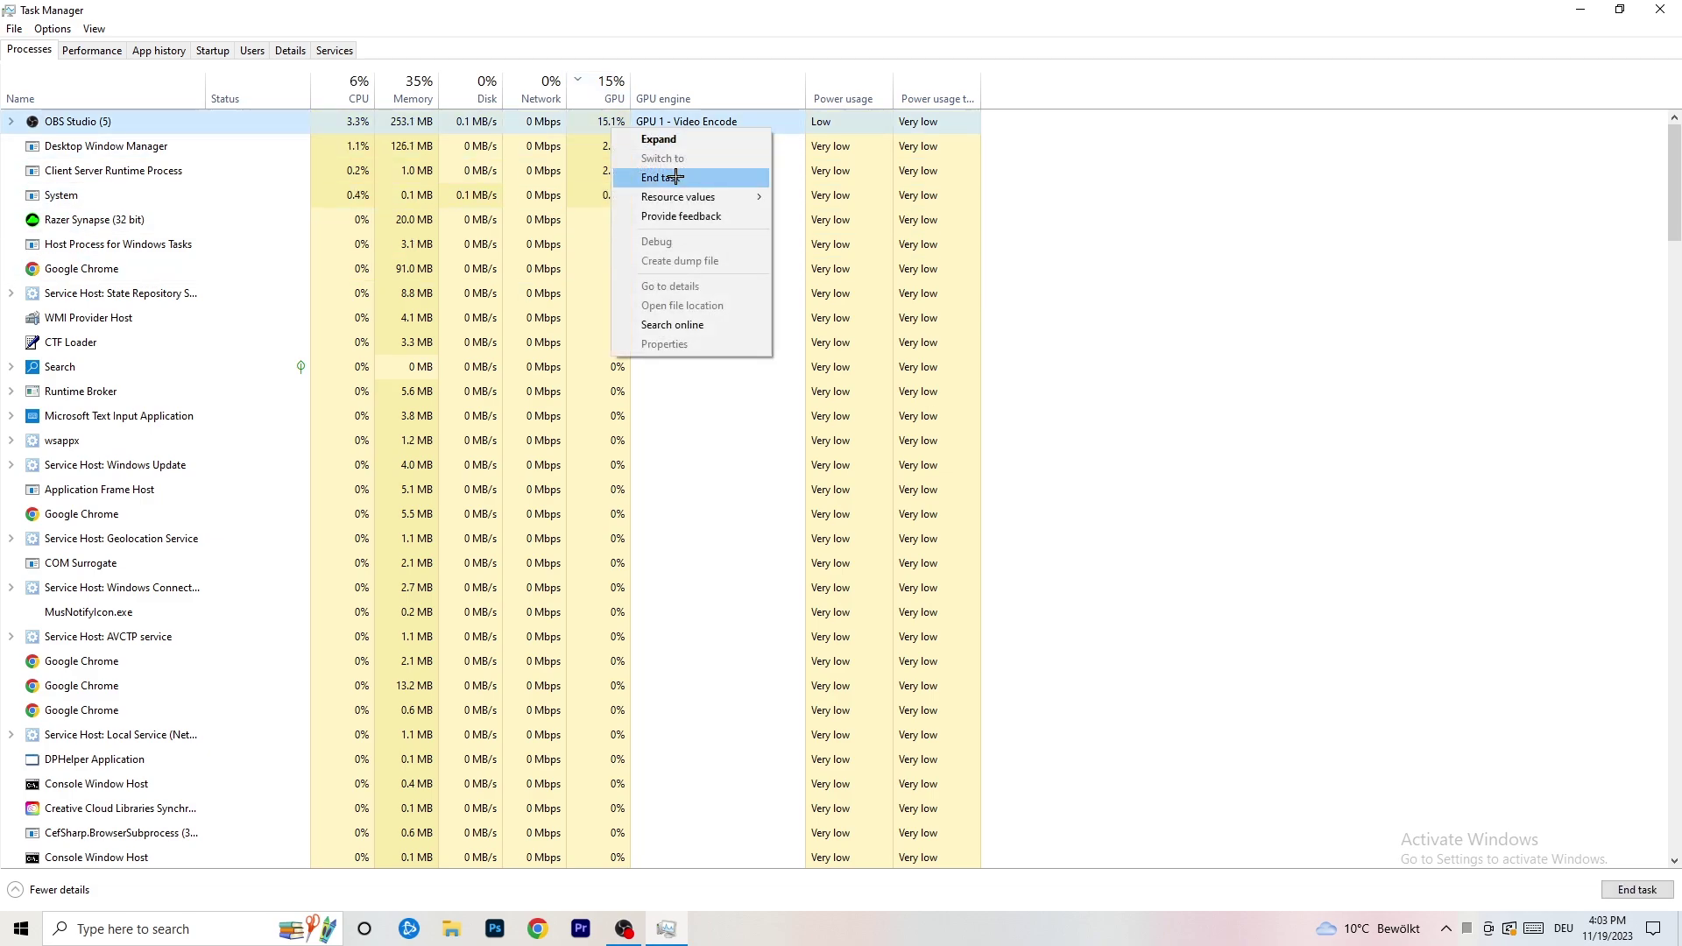
click(1373, 158)
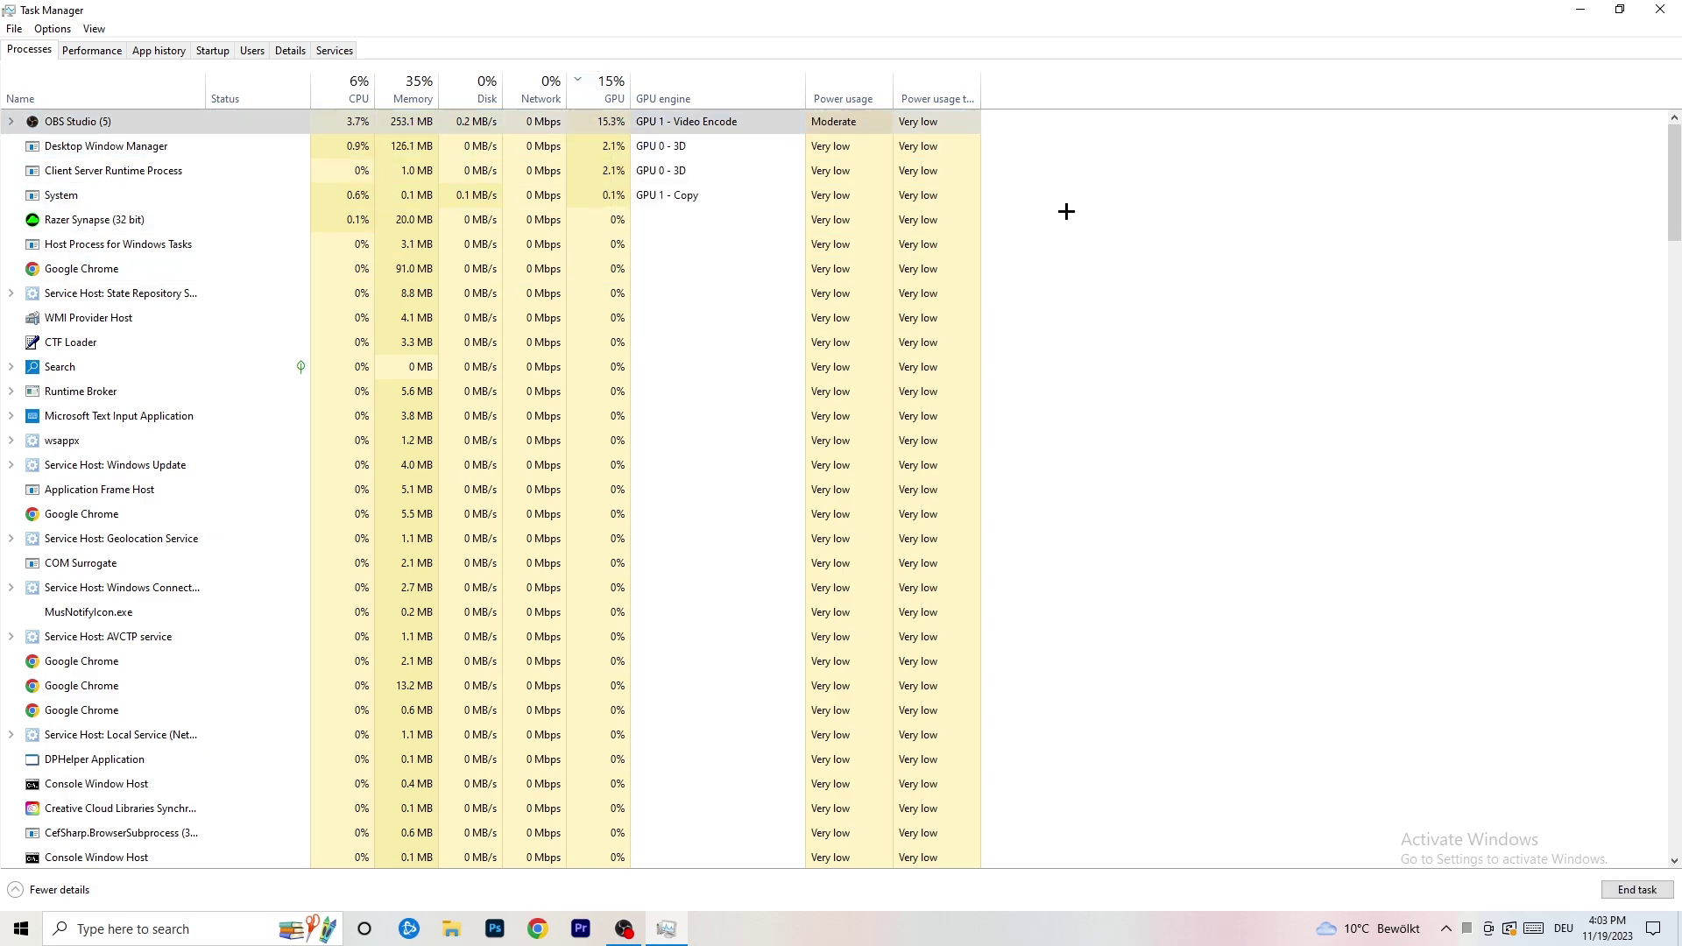
click(364, 83)
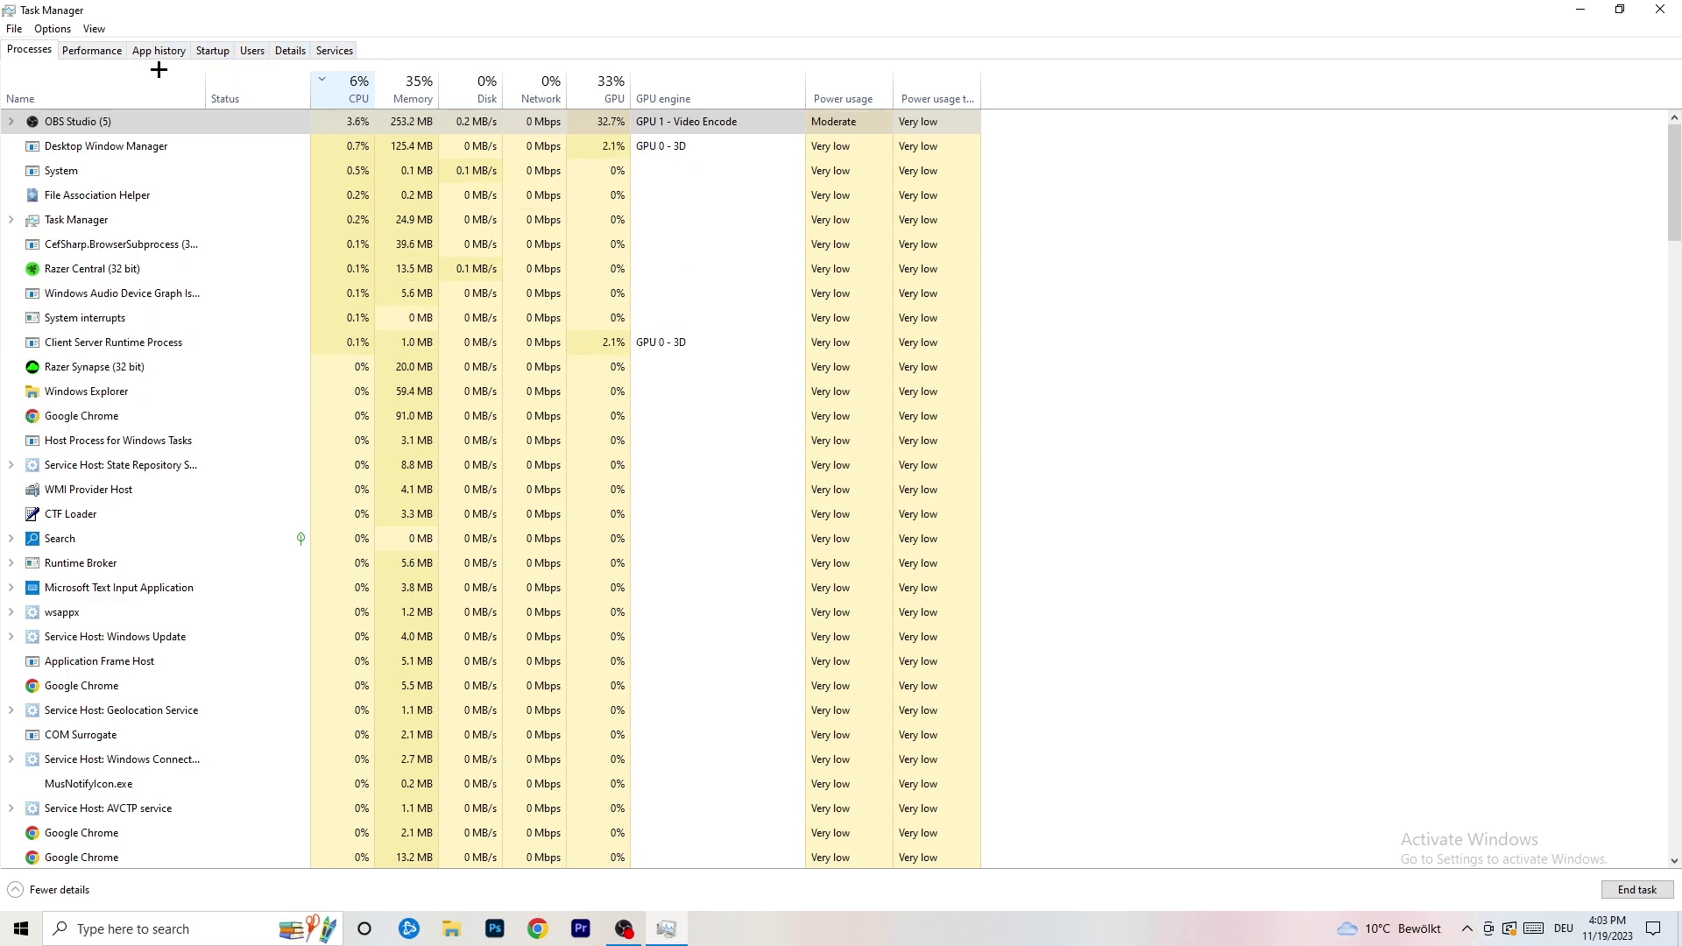
Step: Browse the Details tab and Creative Cloud's Set priority options, then show the Startup tab
click(278, 51)
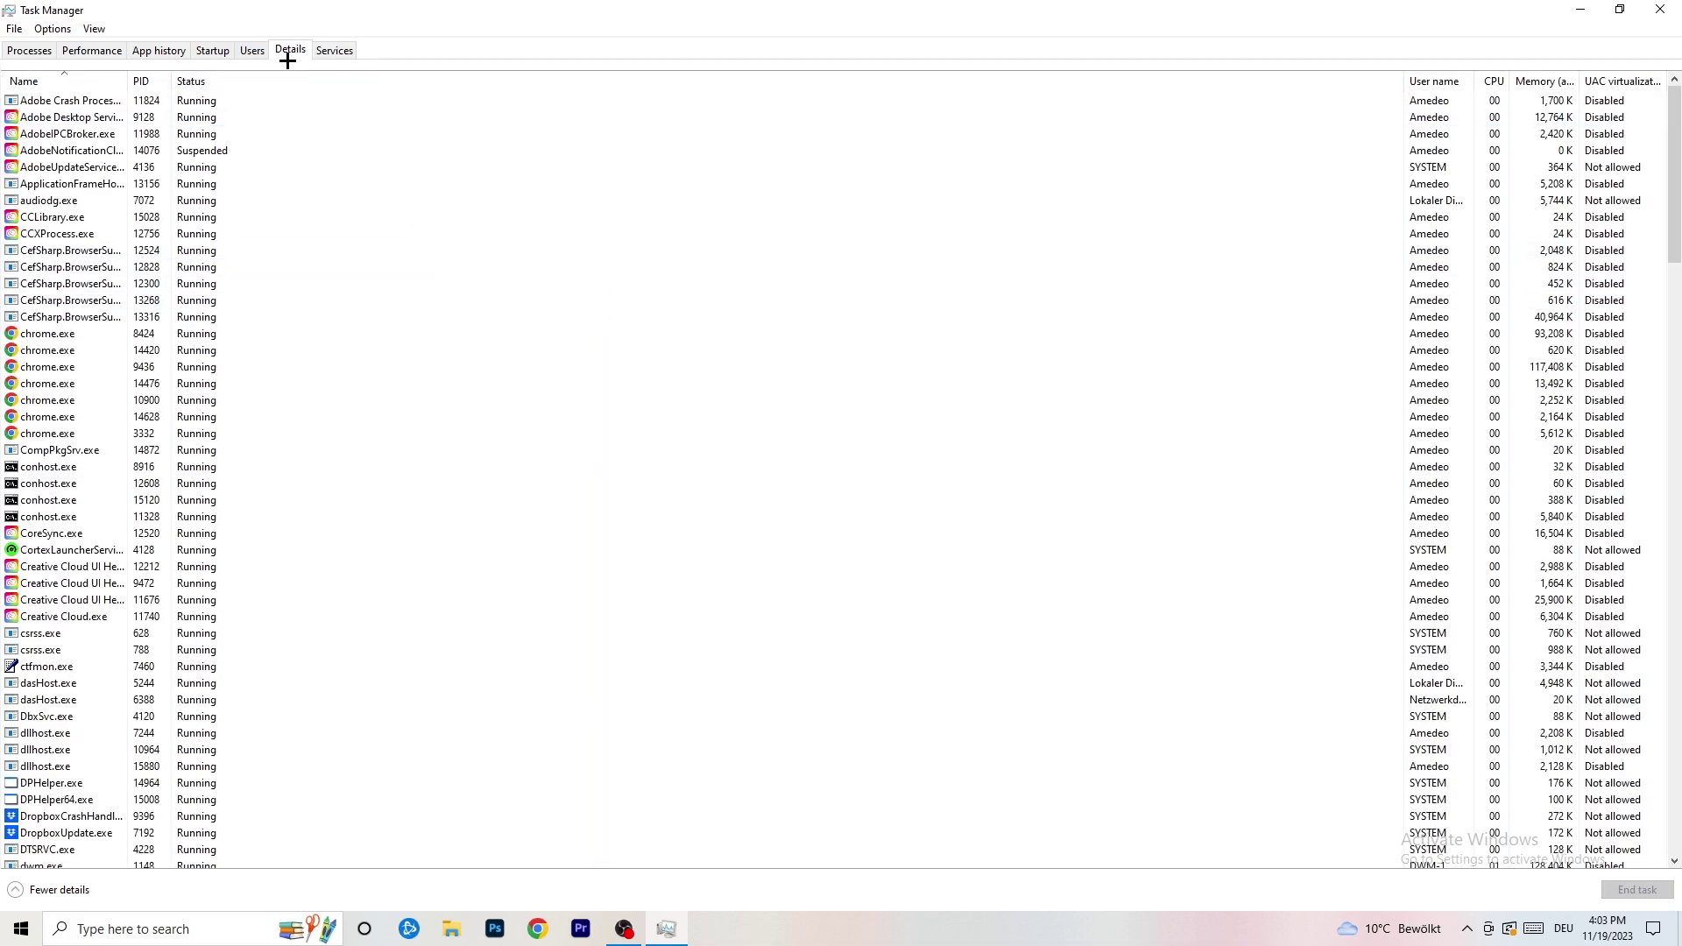
scroll(254, 451, down, 6)
scroll(253, 449, up, 6)
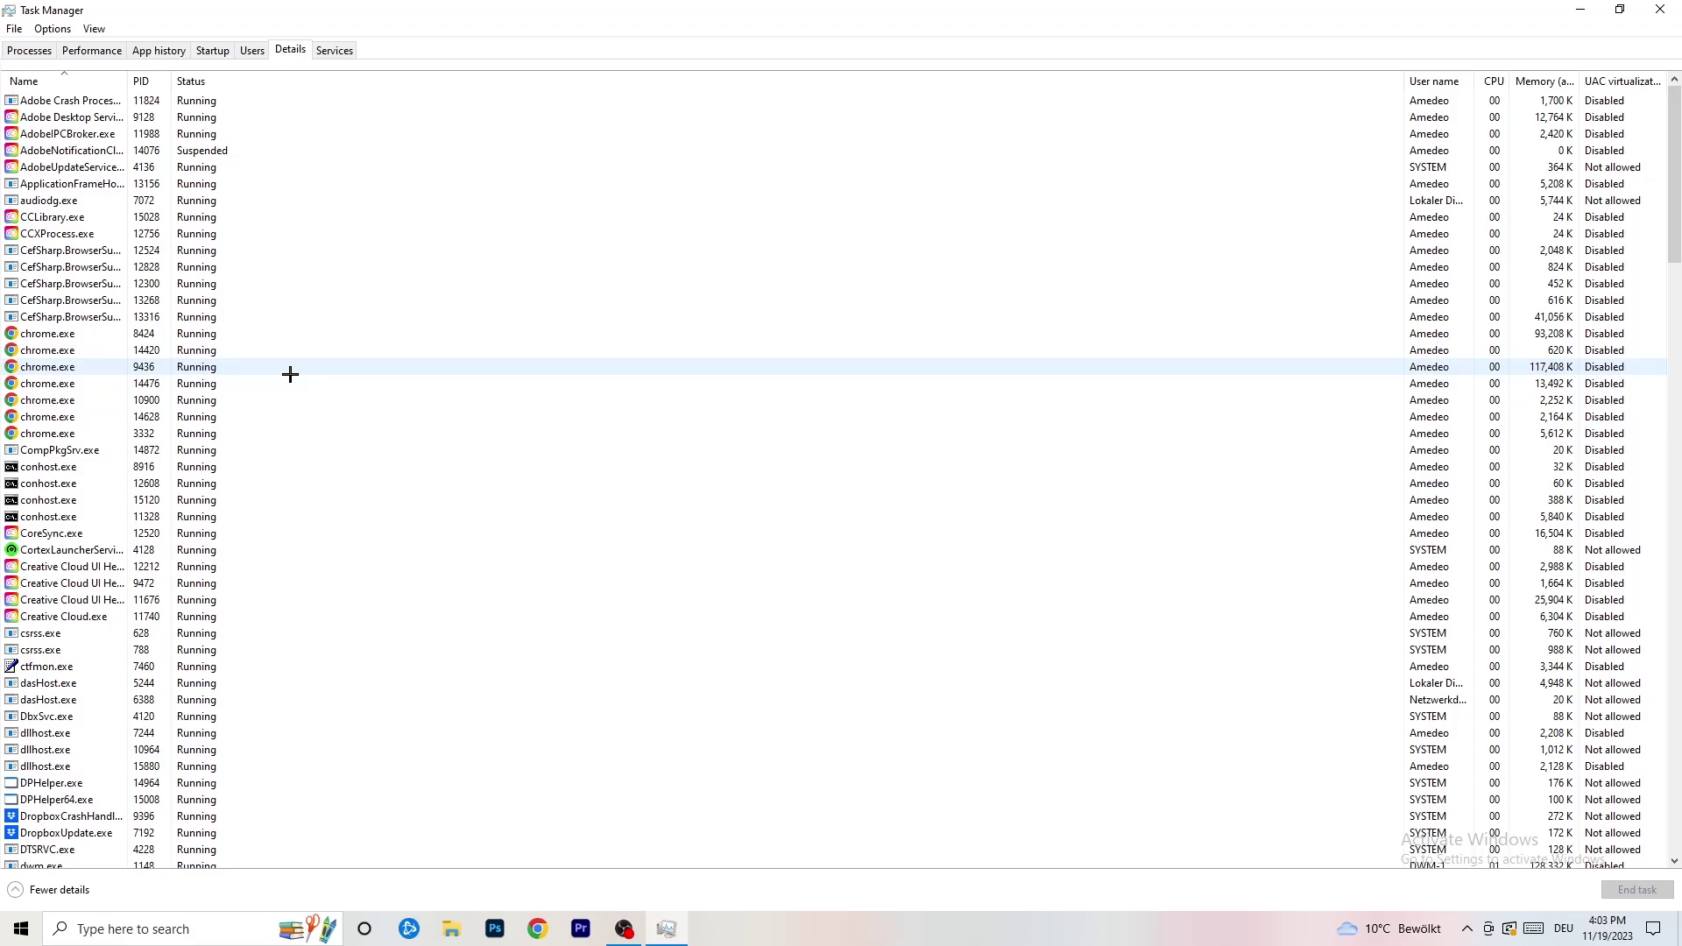
scroll(140, 403, down, 3)
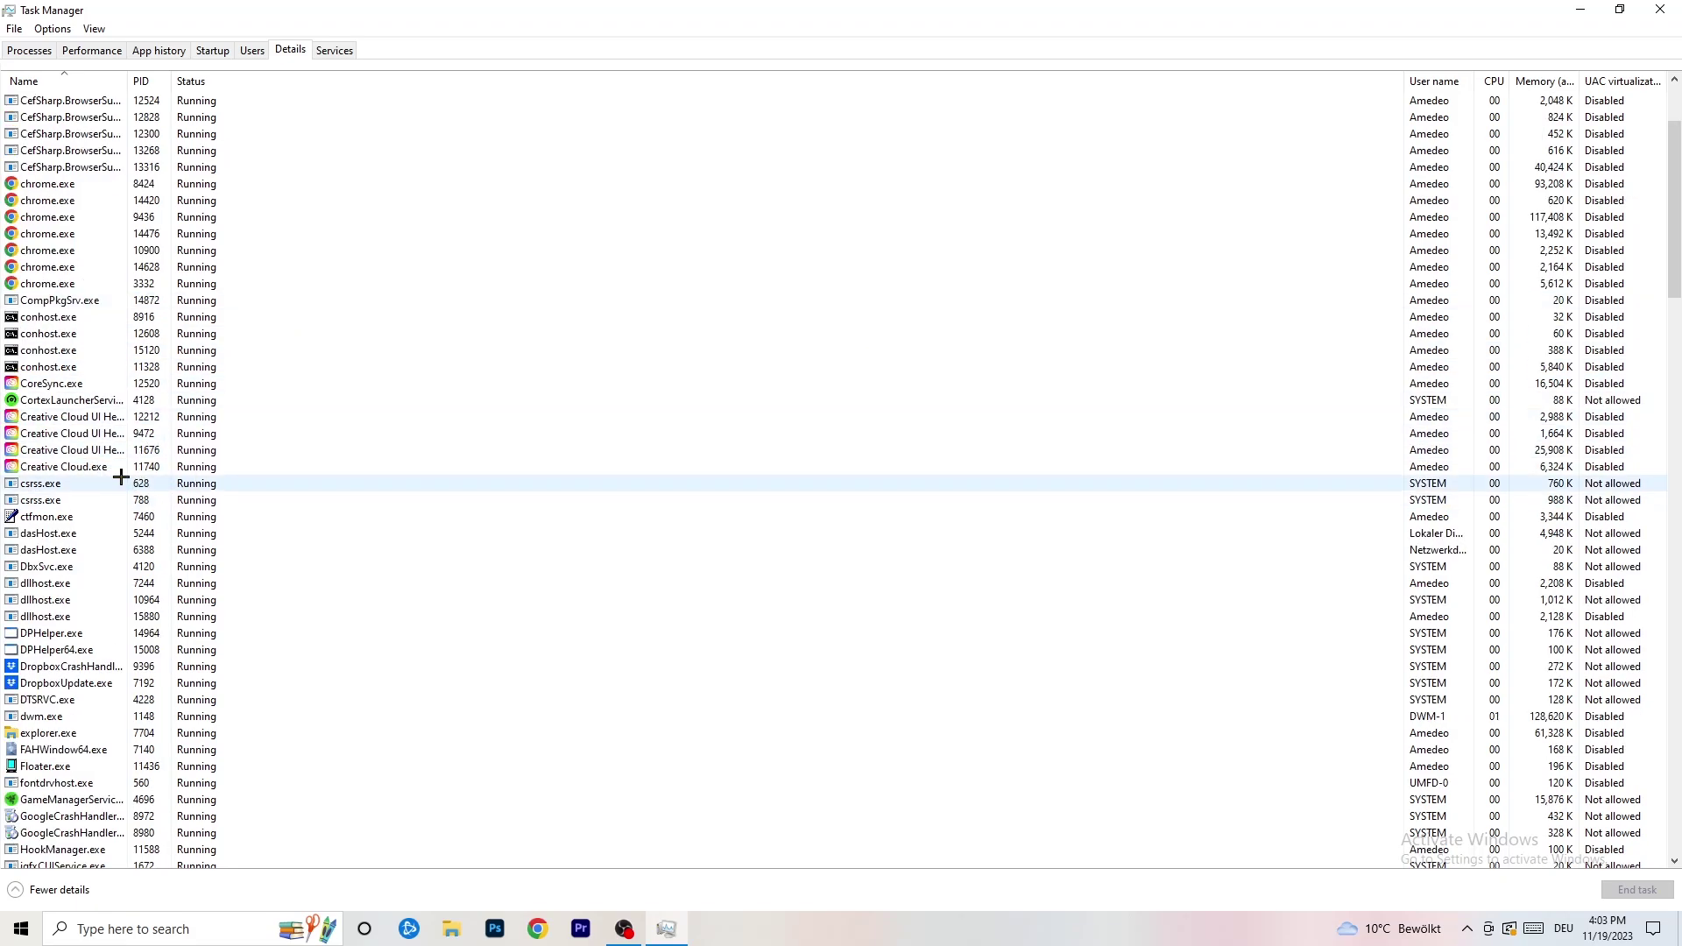
right_click(70, 450)
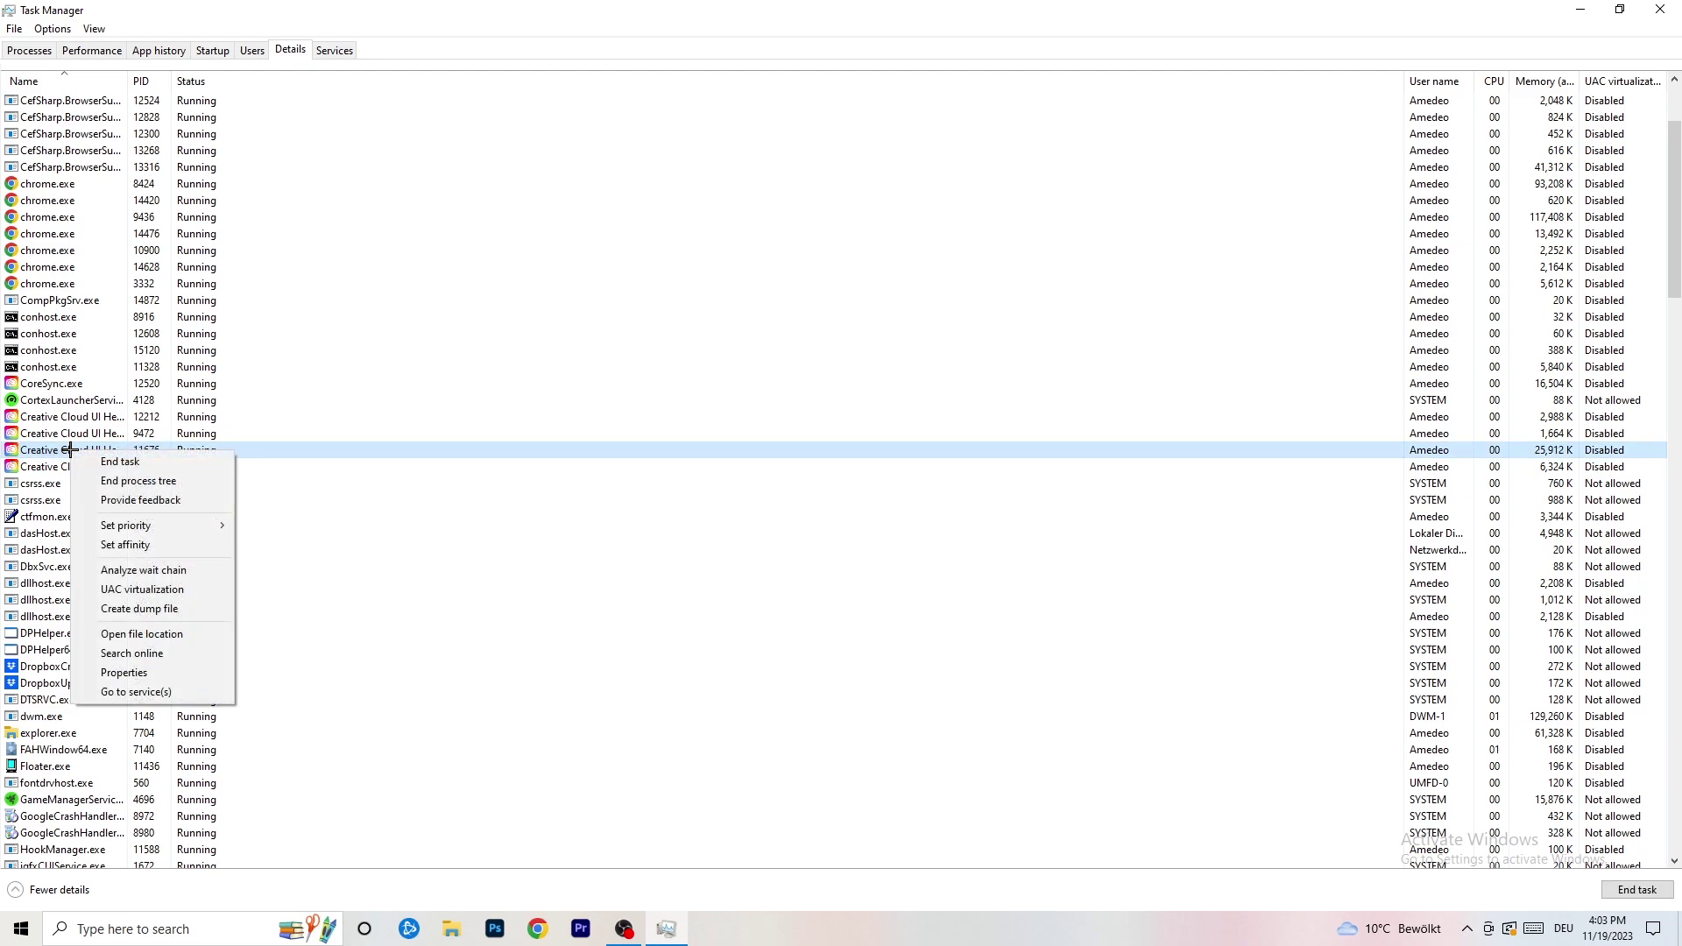
mouse_move(143, 525)
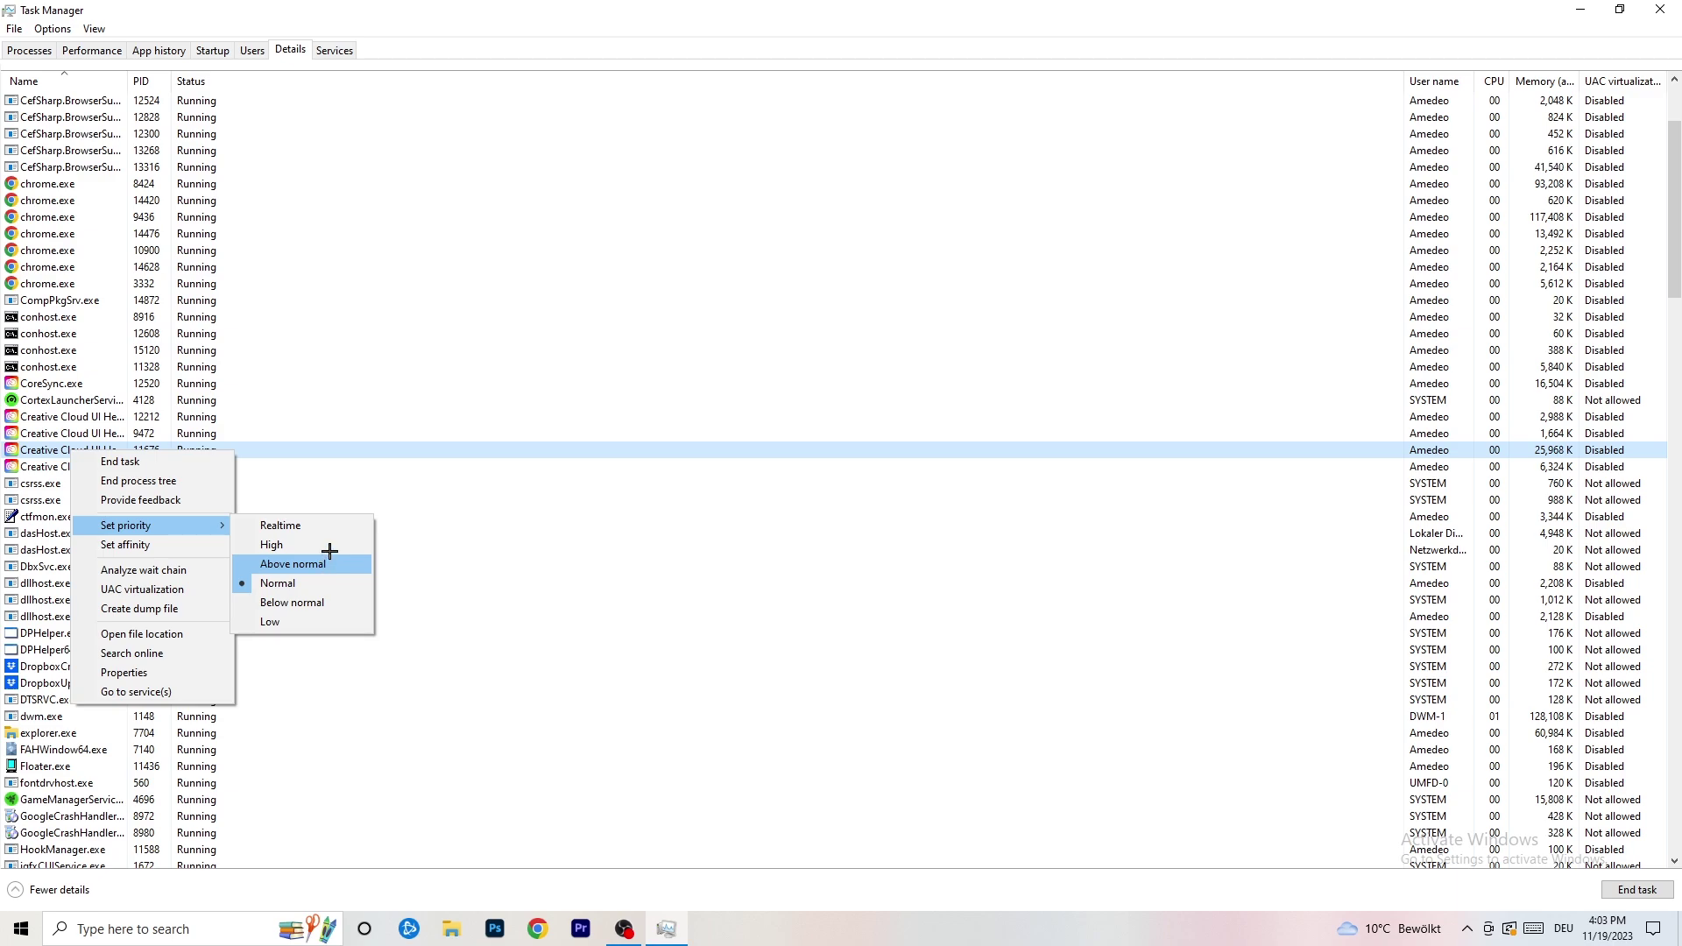
click(226, 55)
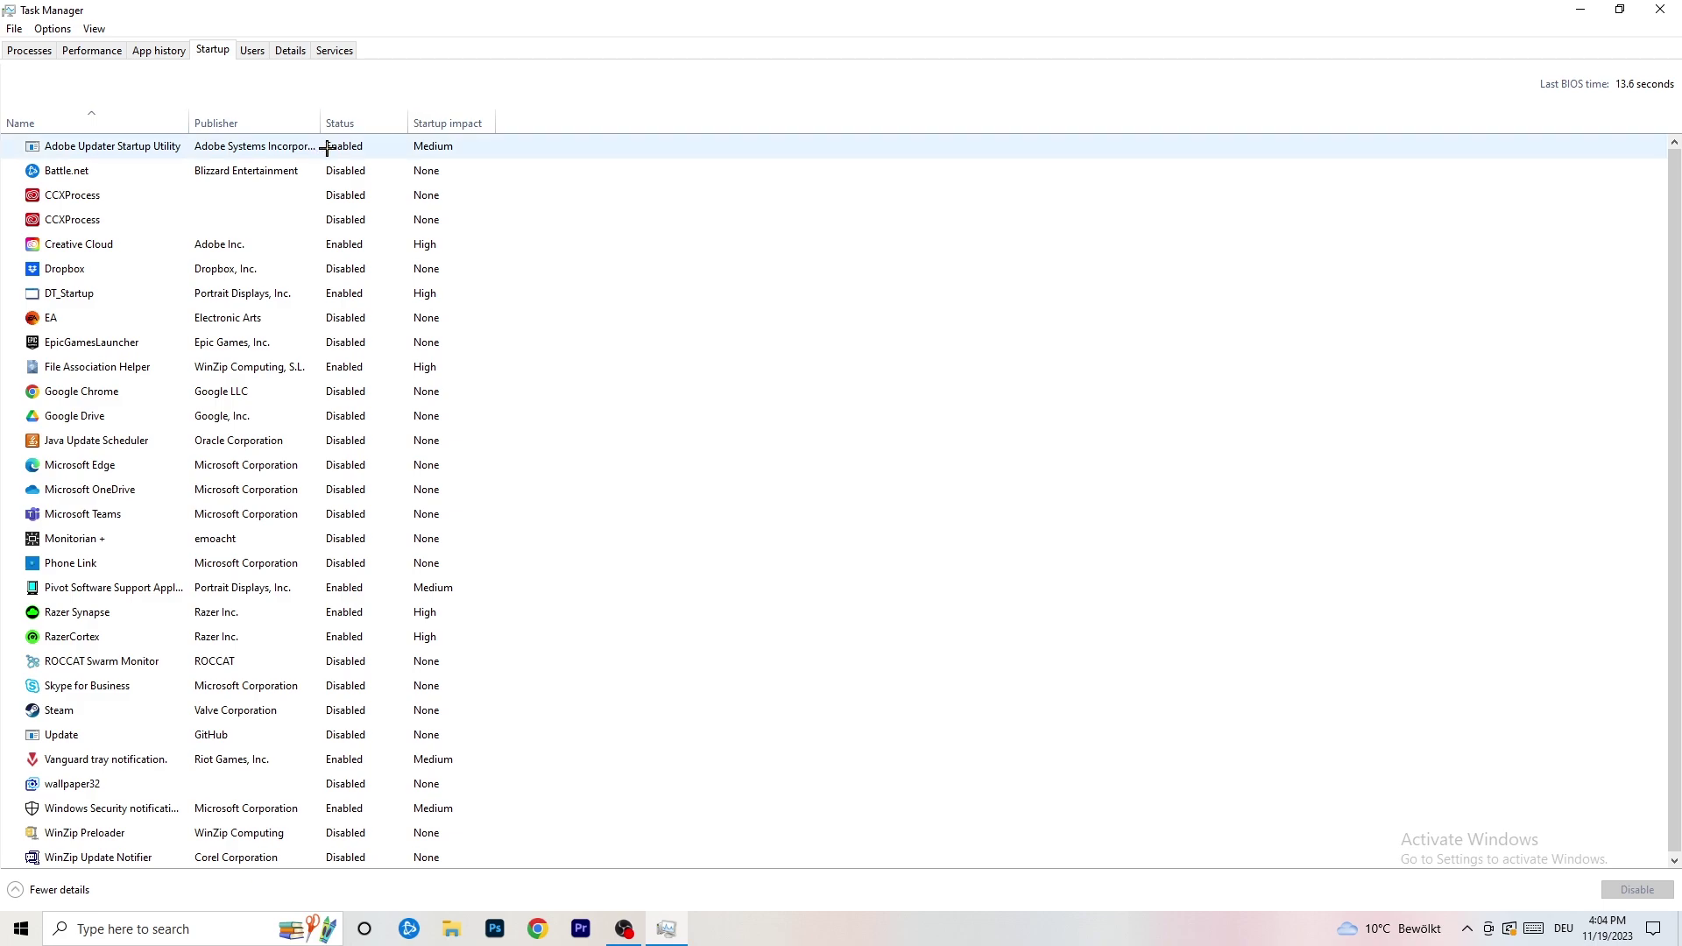
Step: Leave DT_Startup enabled and close Task Manager
right_click(385, 288)
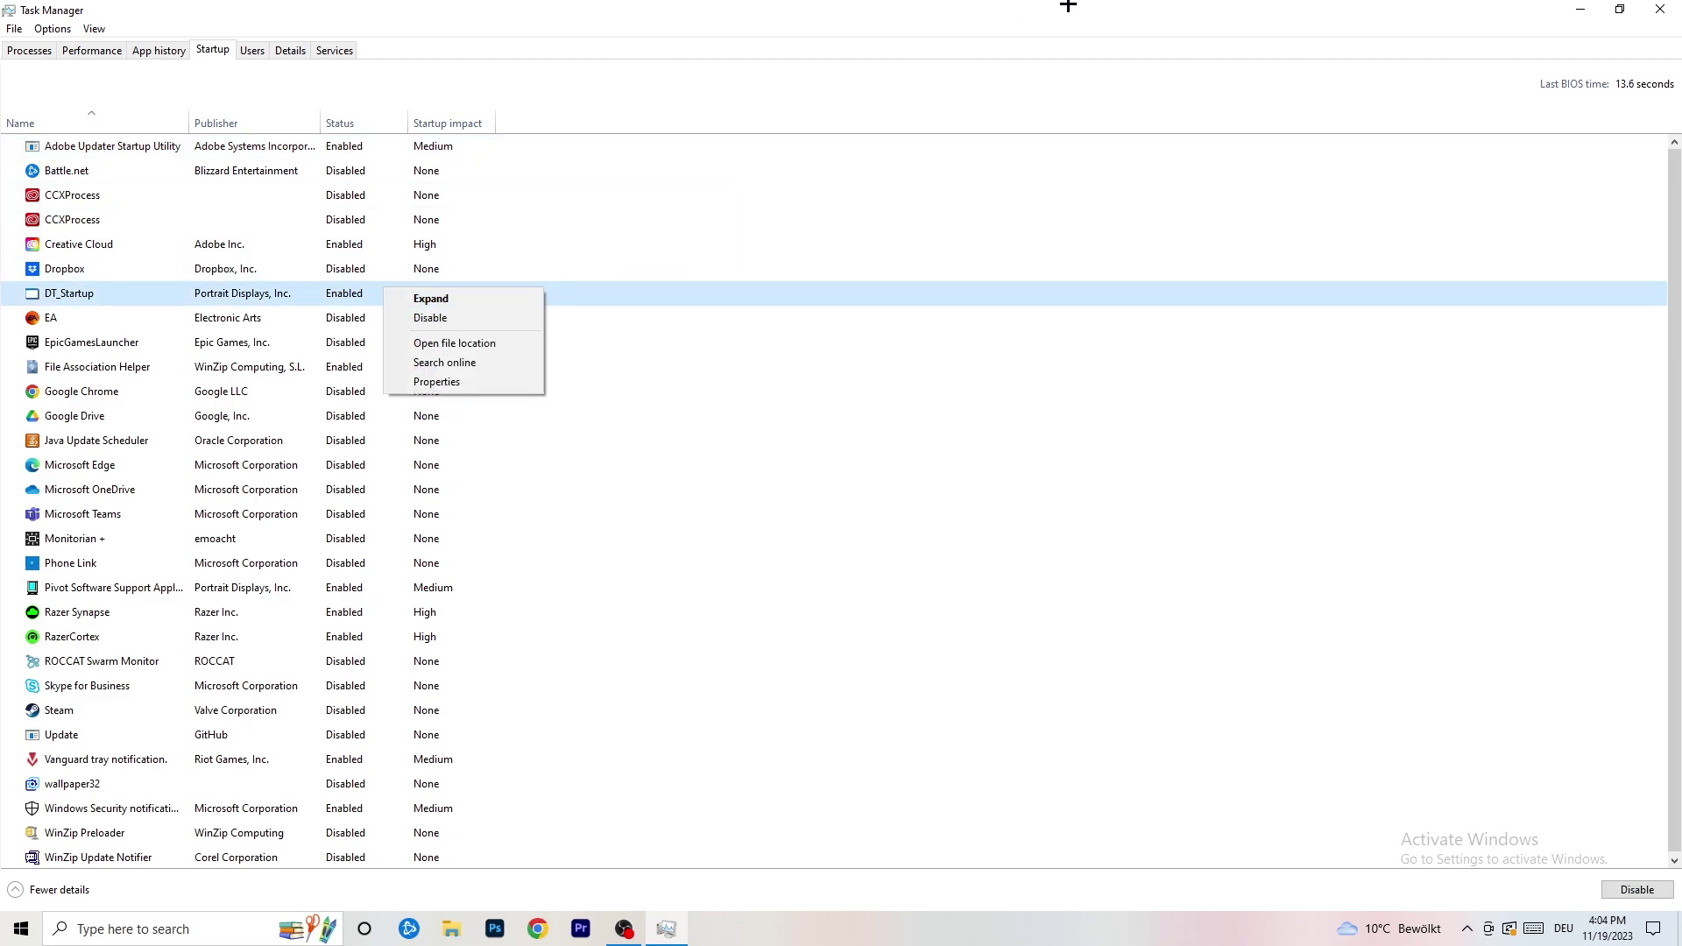
click(1025, 30)
click(1659, 9)
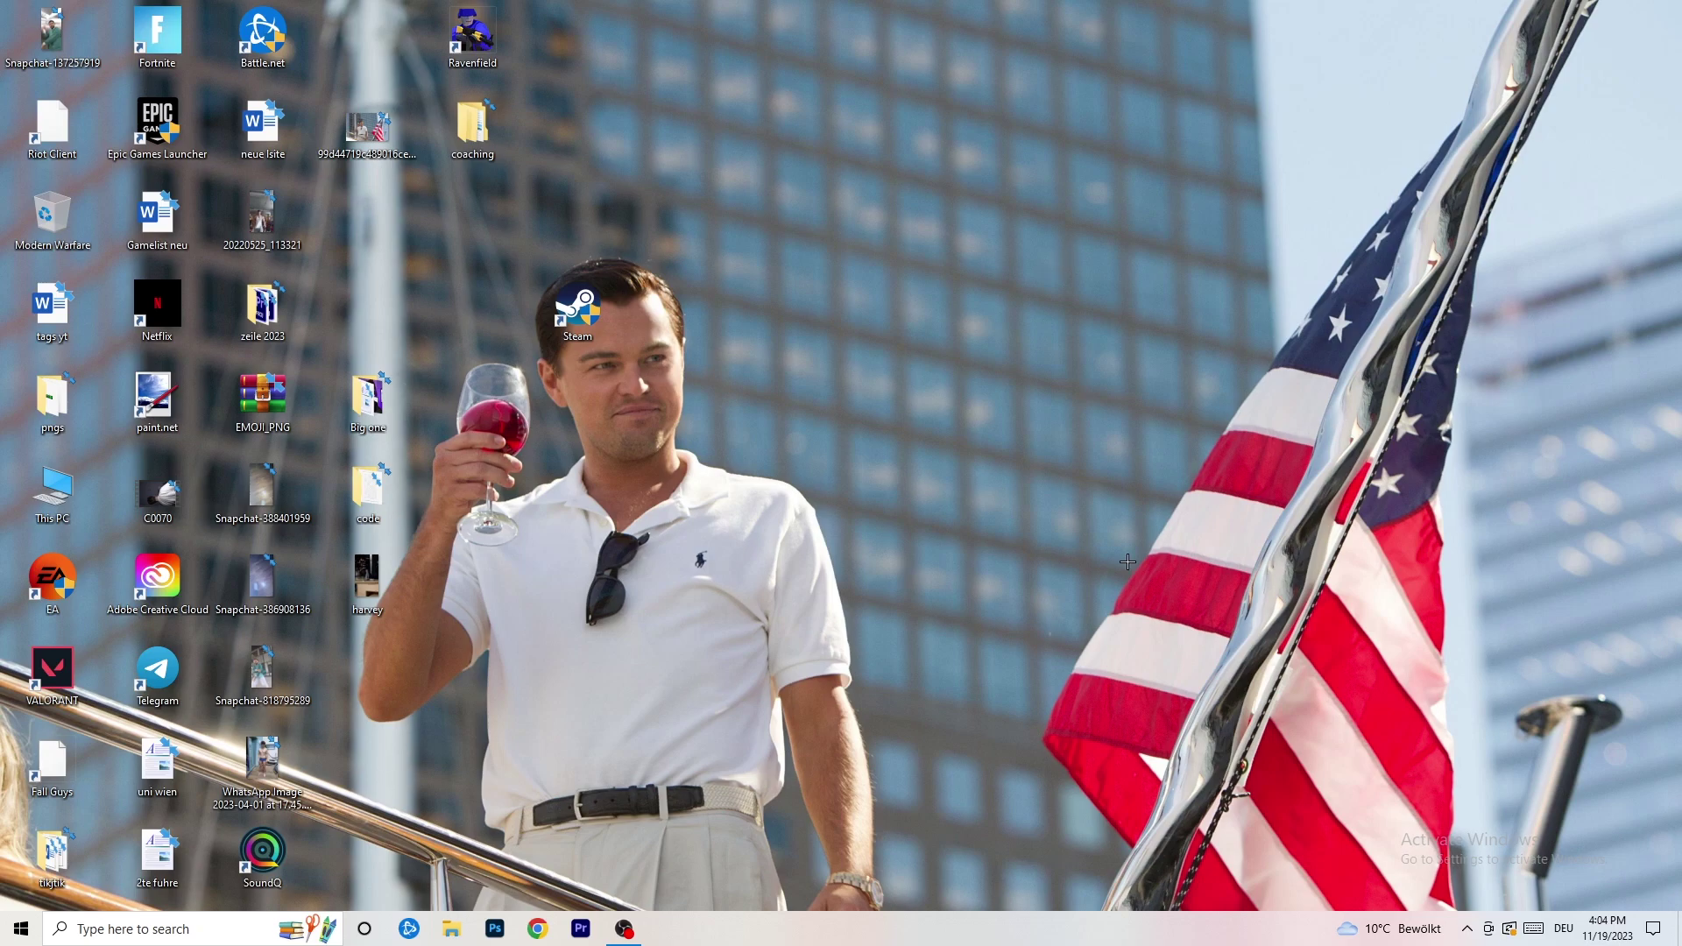
Step: Open Settings from Start and go to the System Display page
click(14, 933)
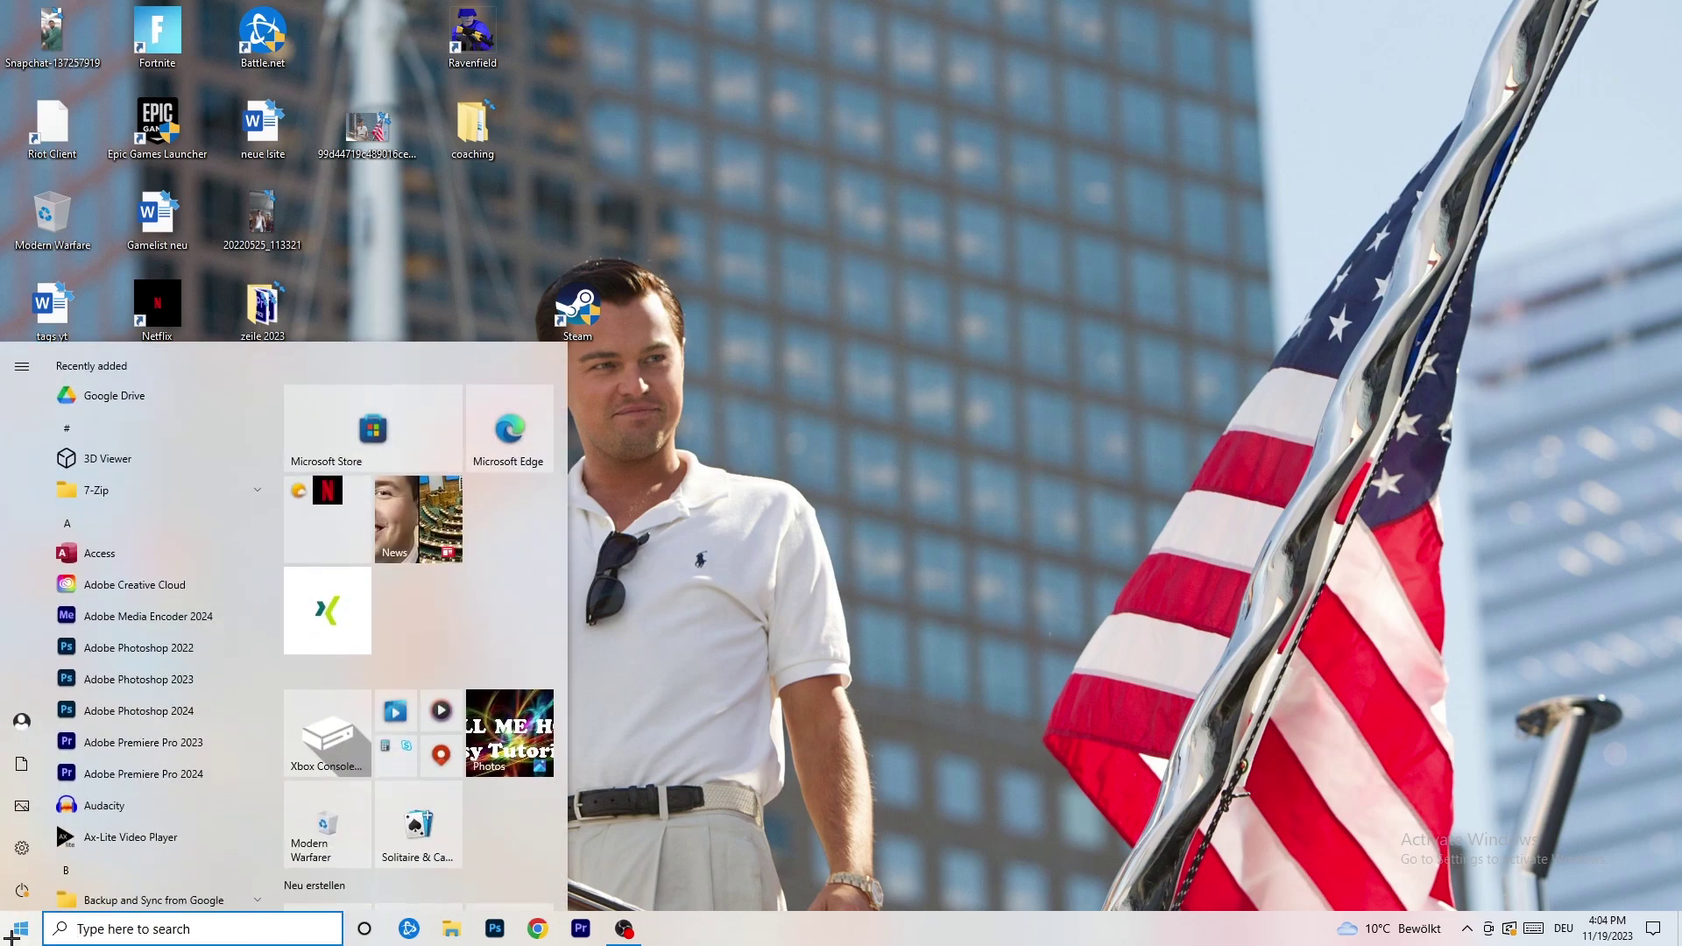
click(25, 856)
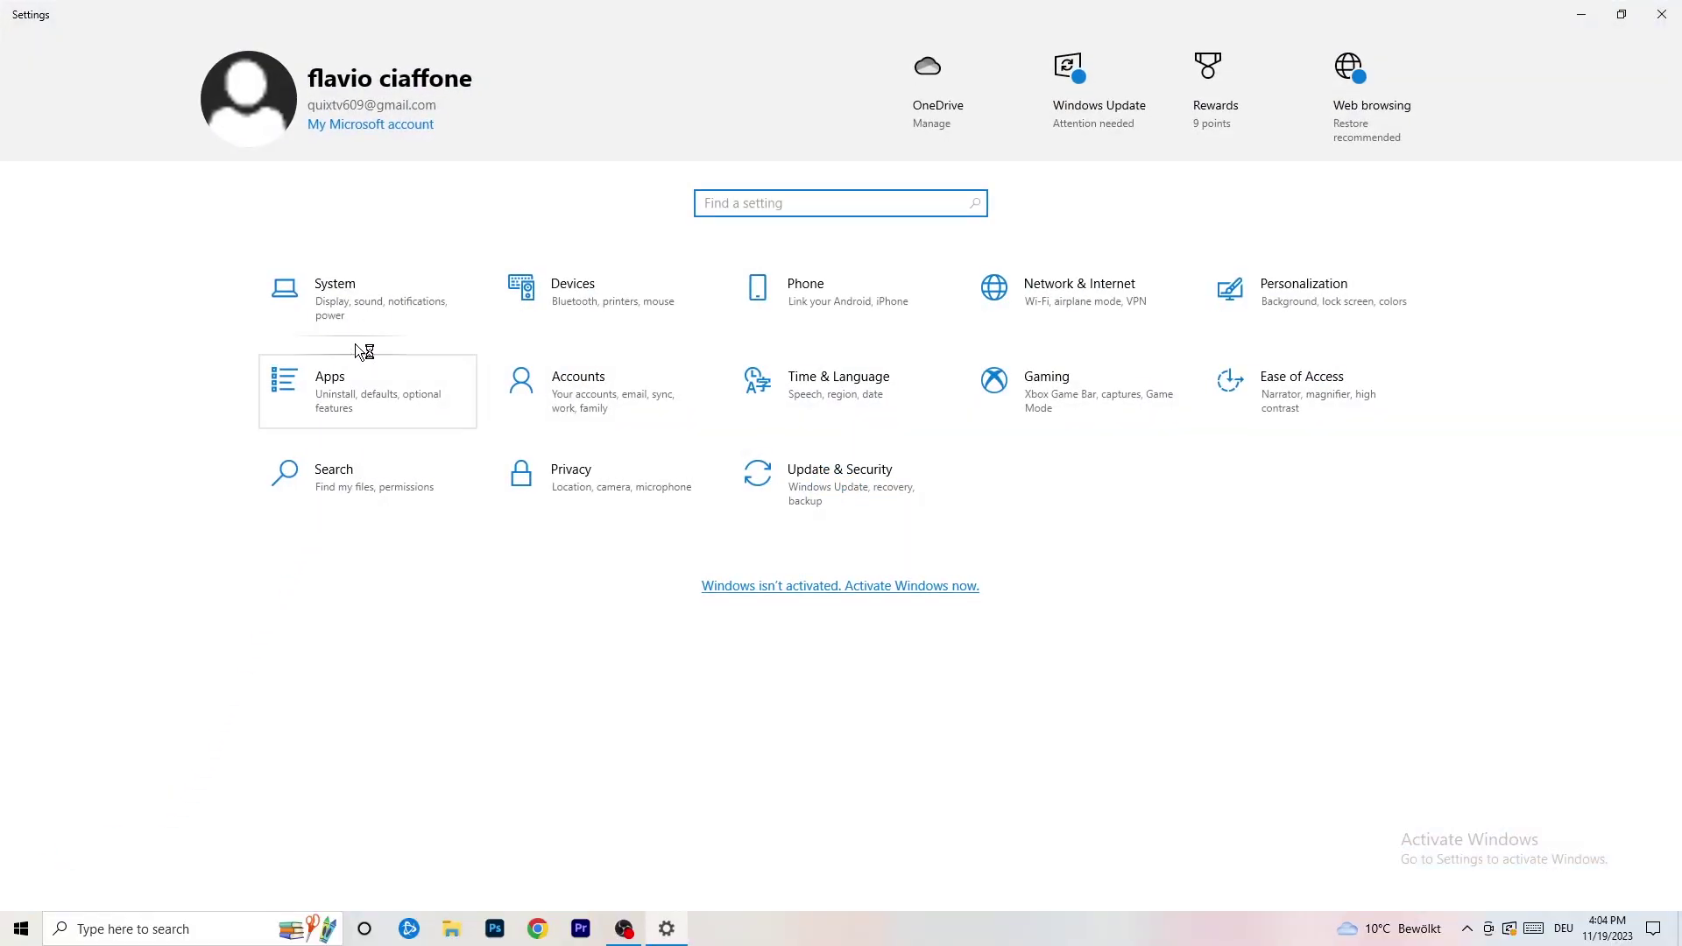
click(395, 282)
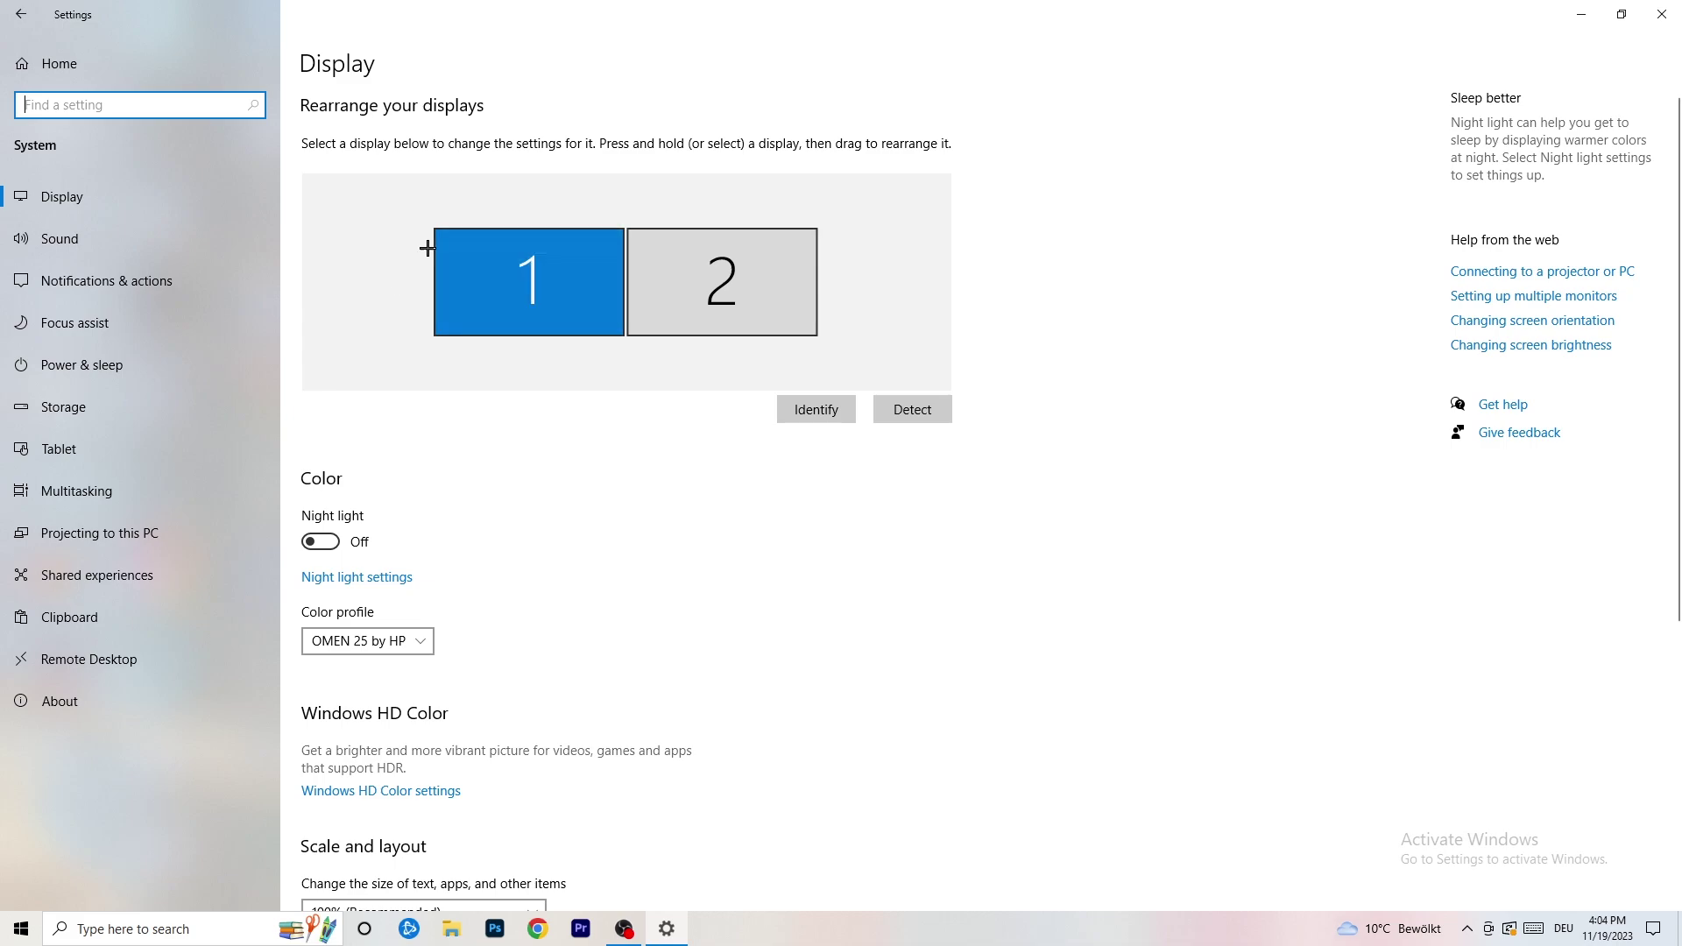
scroll(709, 315, down, 5)
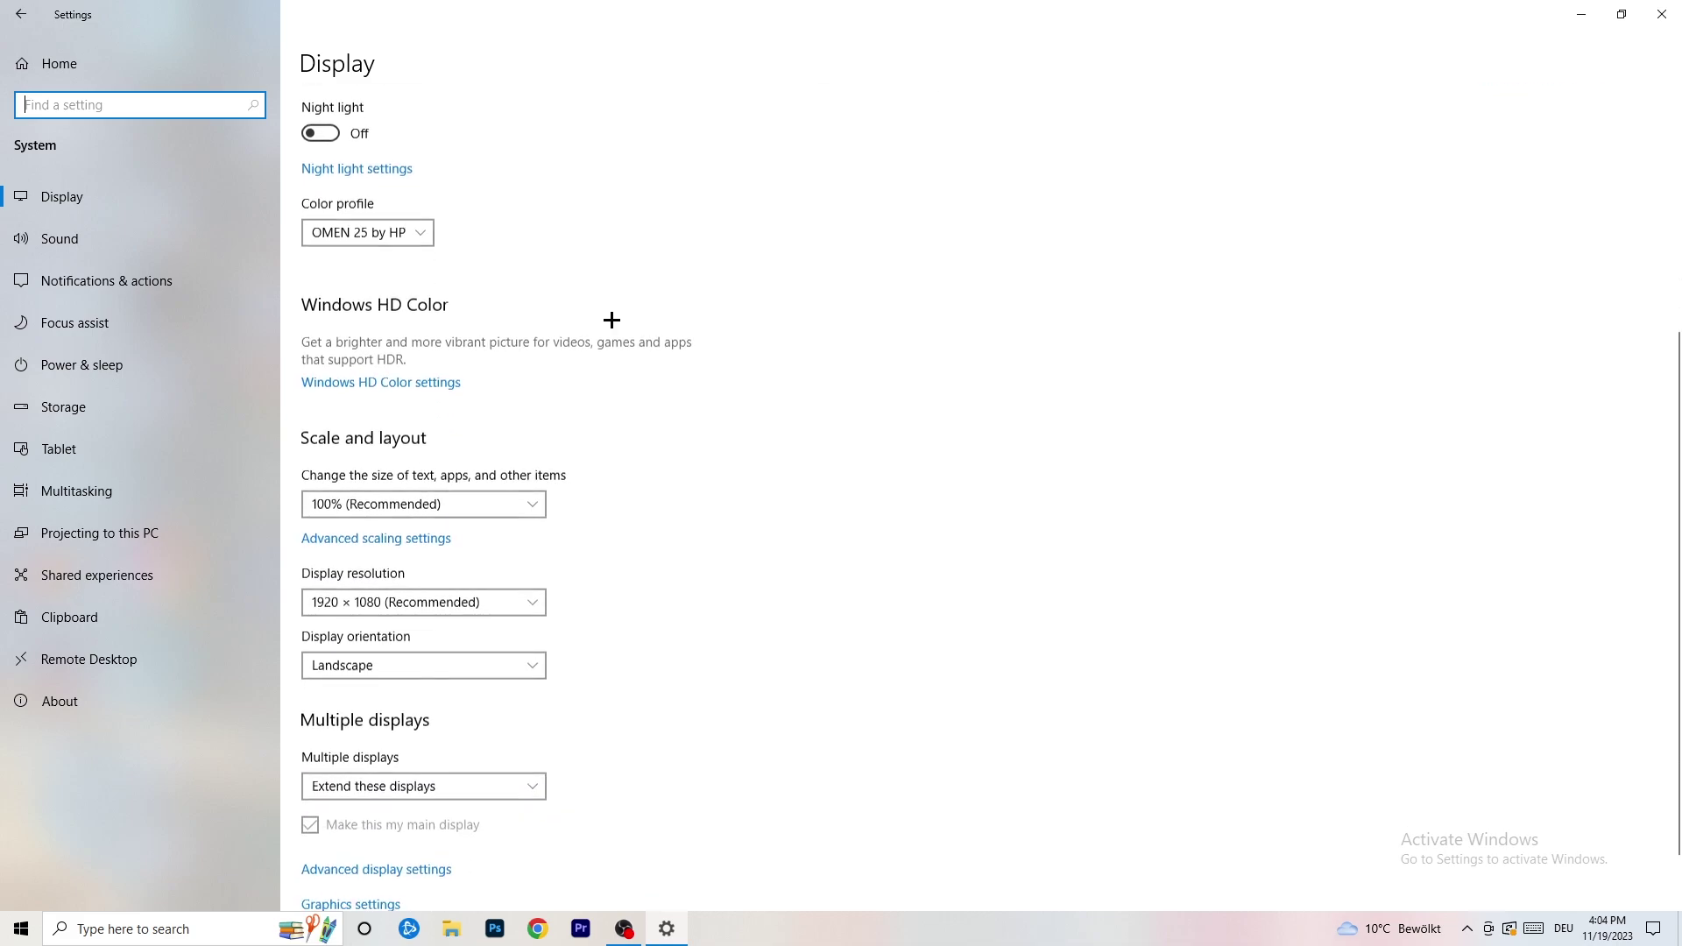
click(484, 503)
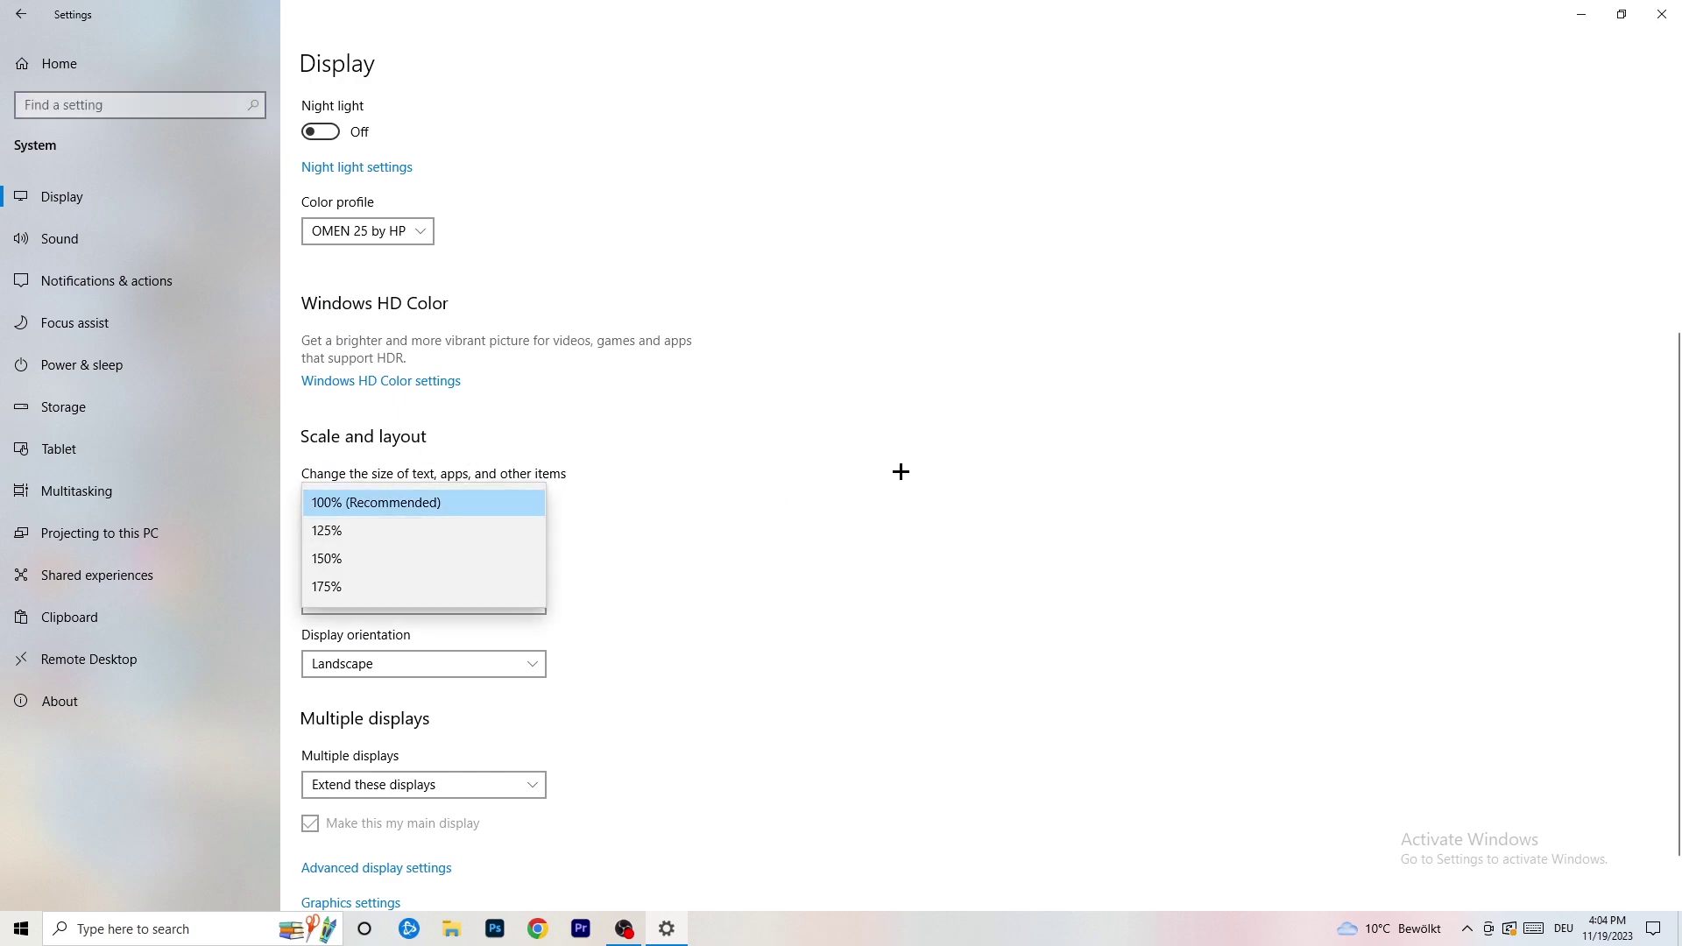
click(852, 462)
scroll(716, 483, down, 1)
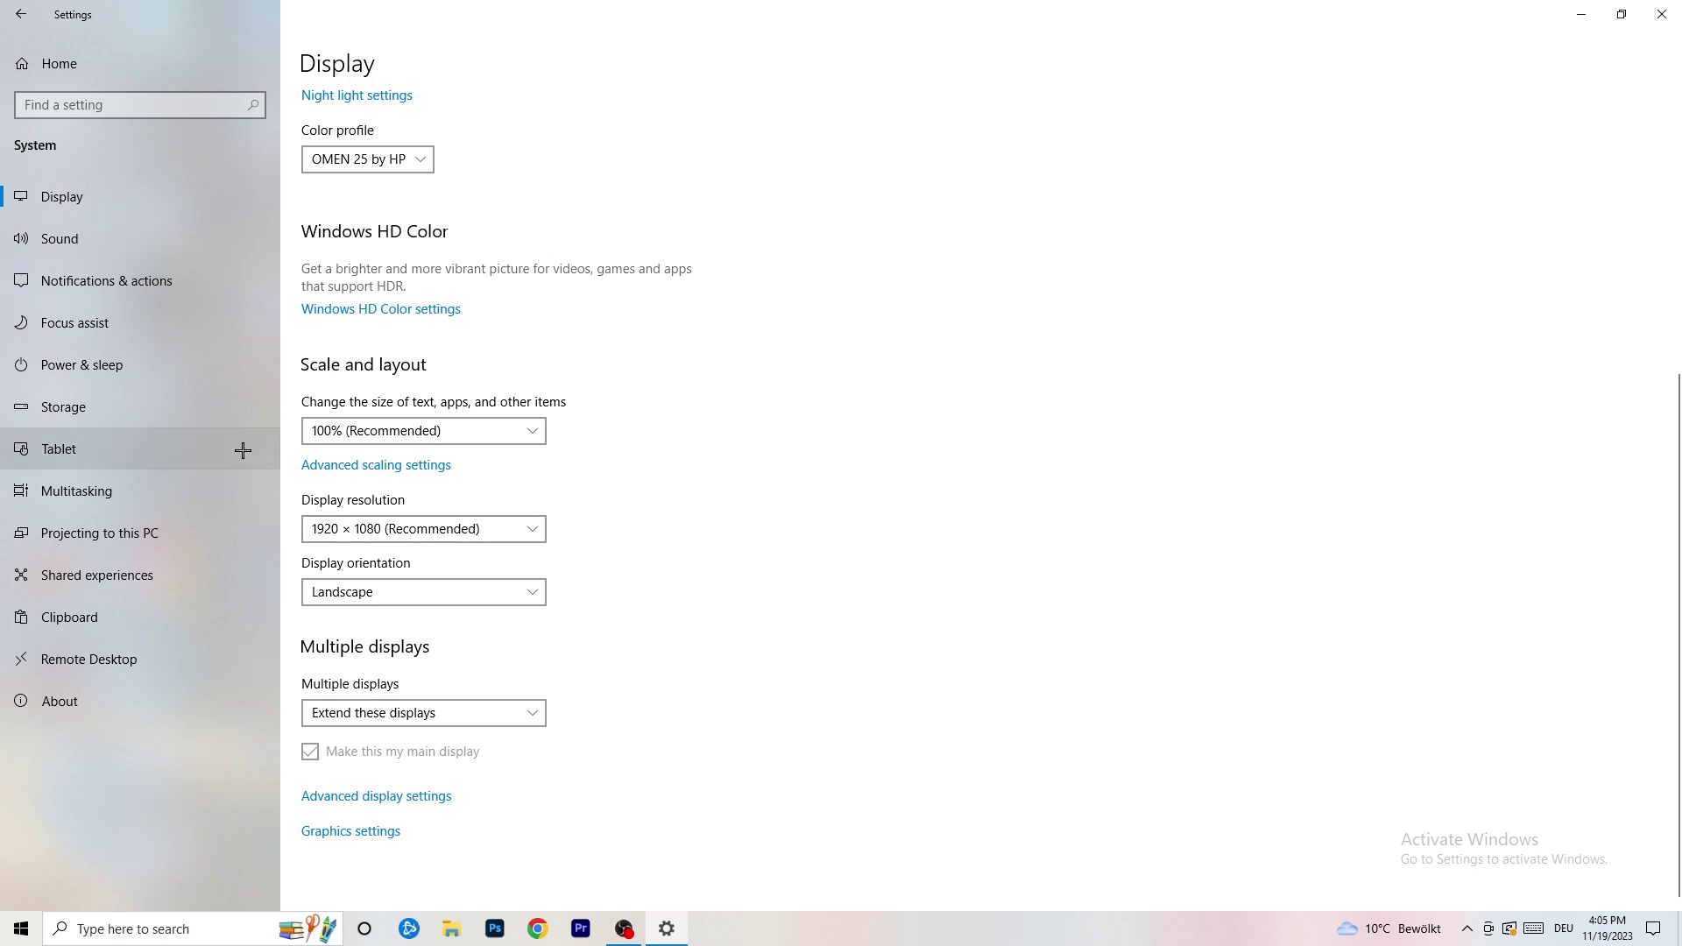
Step: From Power & sleep, review all power plans in Power Options, keeping Balanced
click(131, 366)
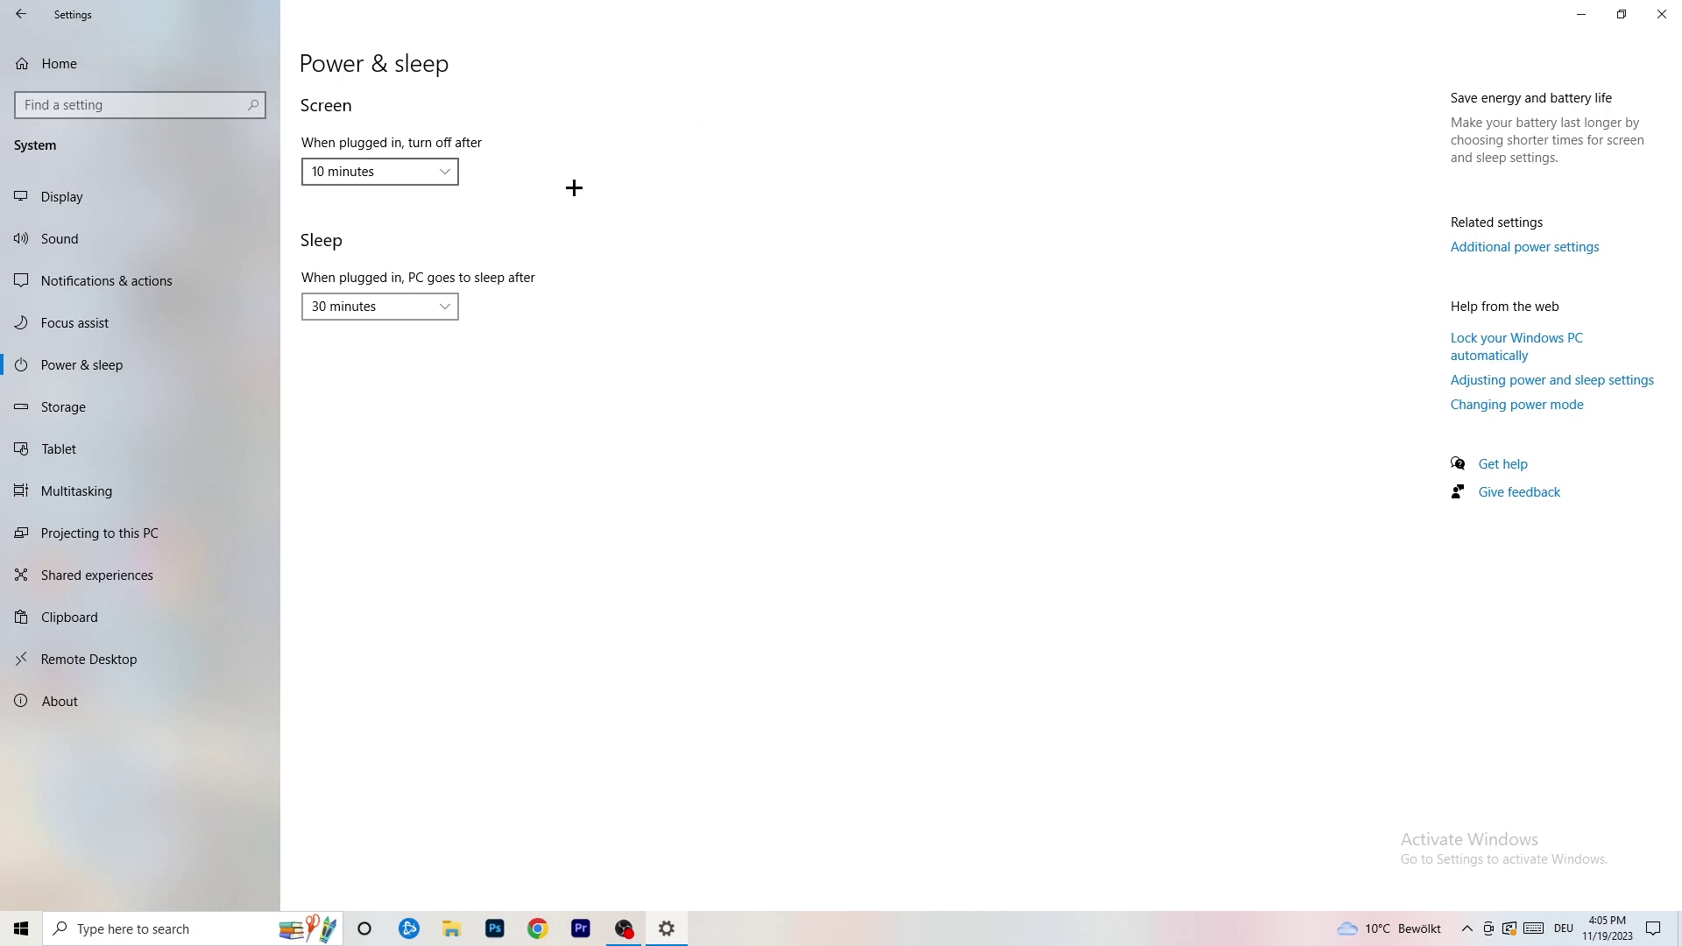
click(1524, 250)
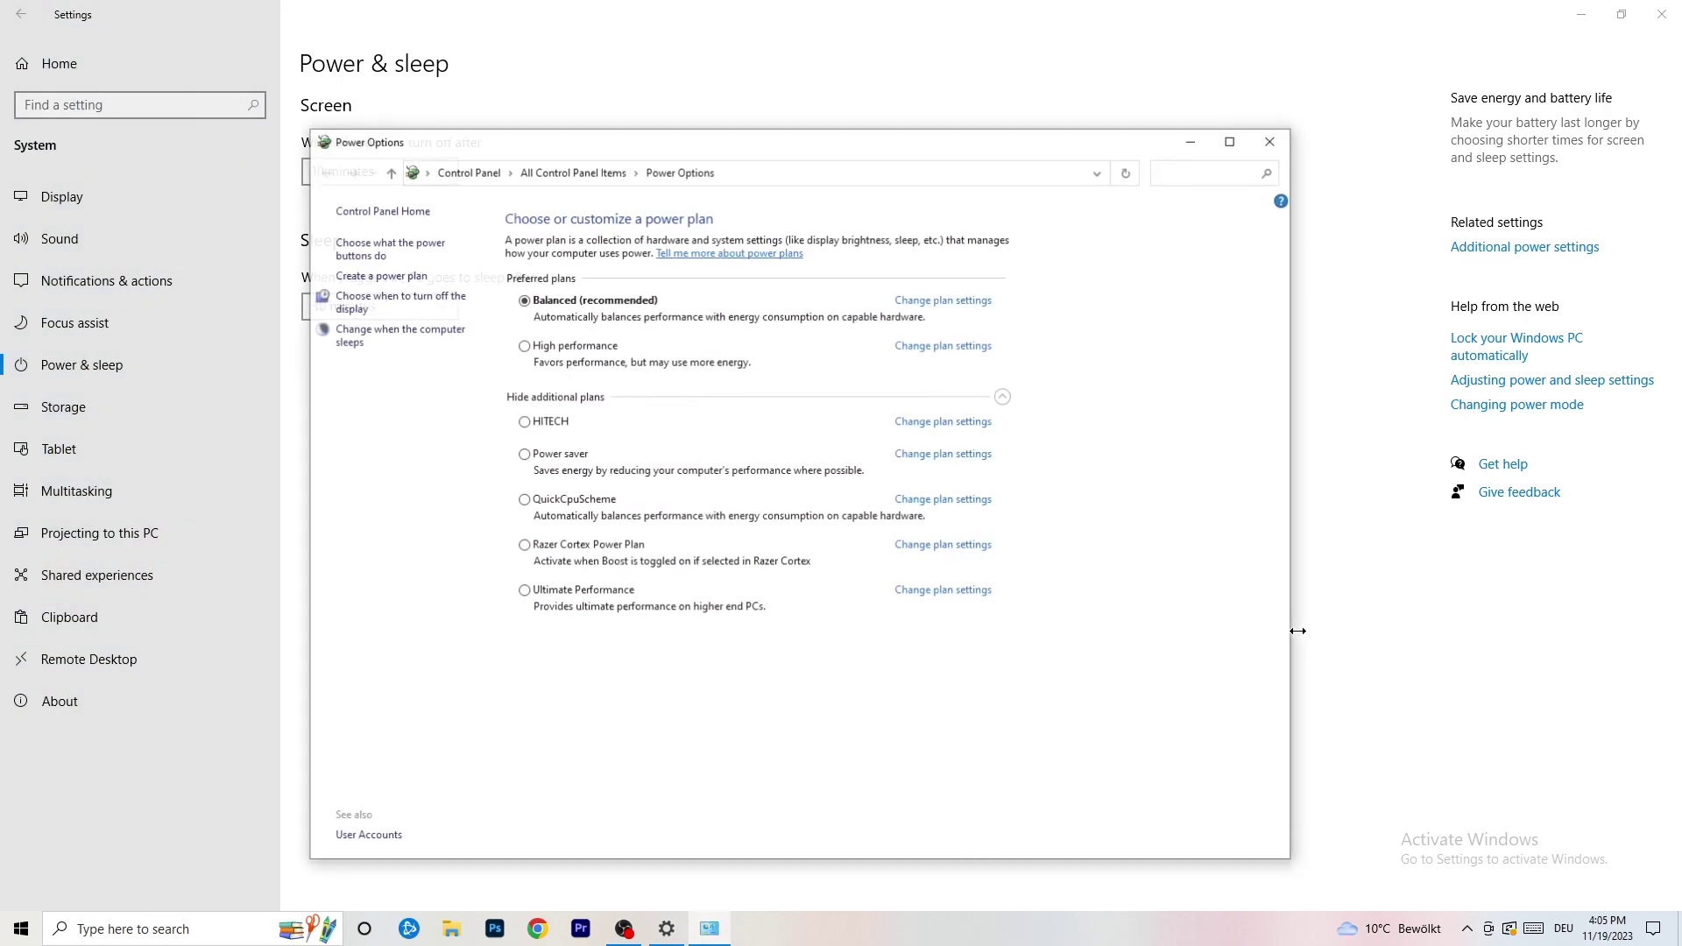
click(1003, 397)
click(1003, 397)
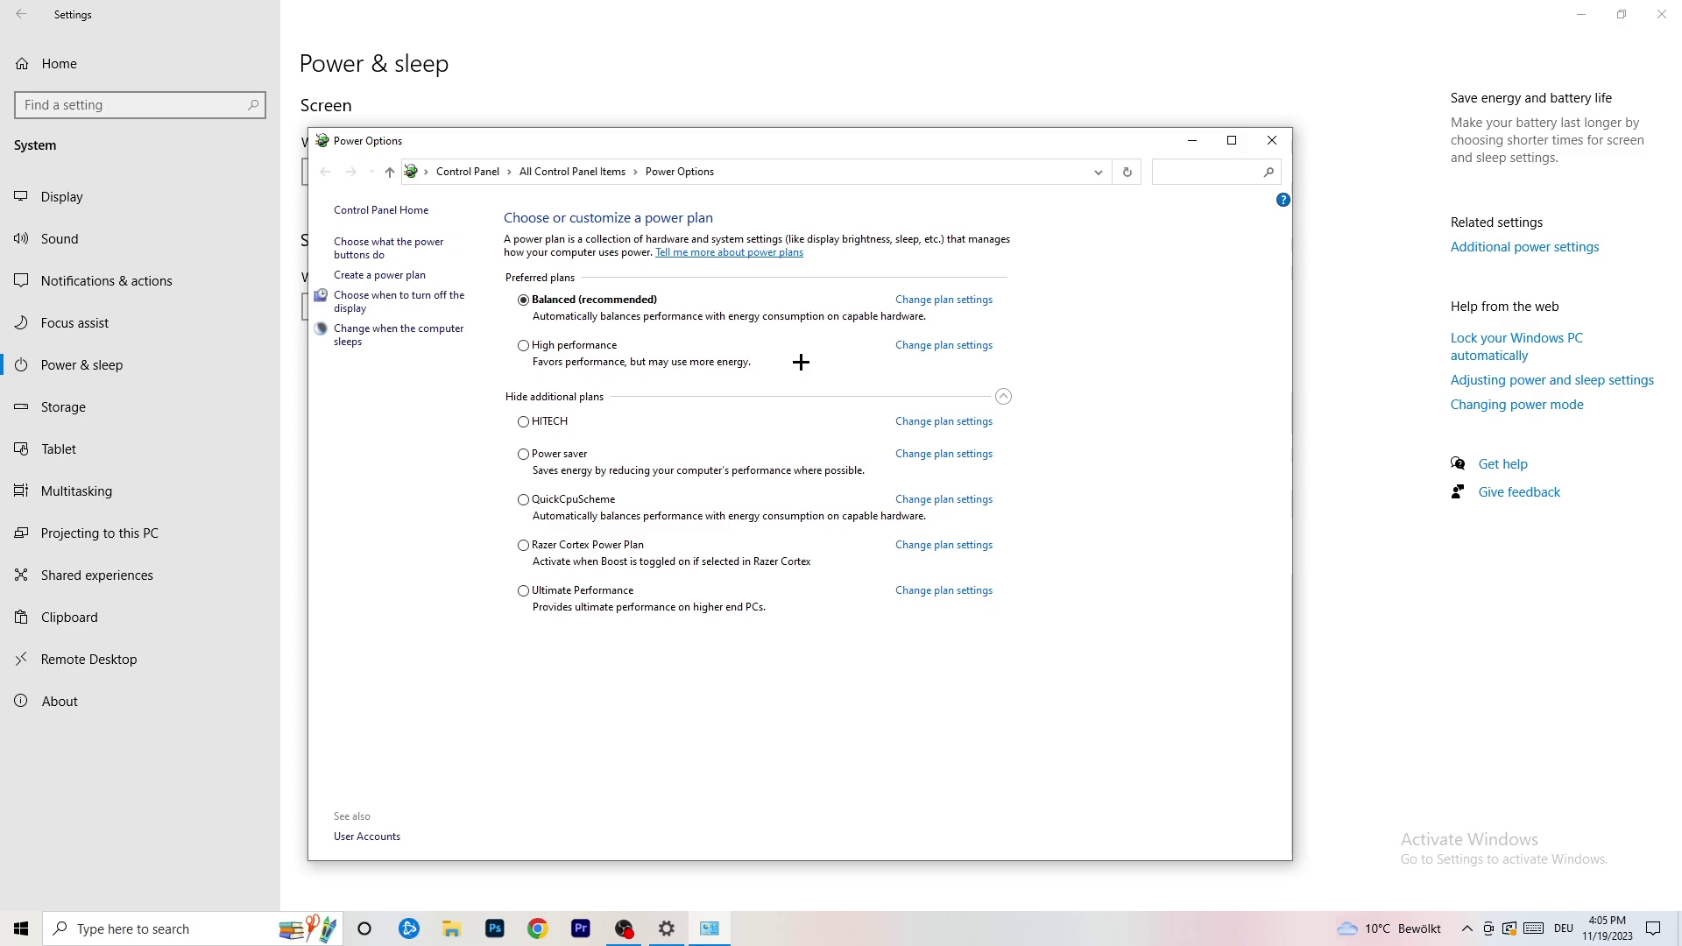
click(1272, 141)
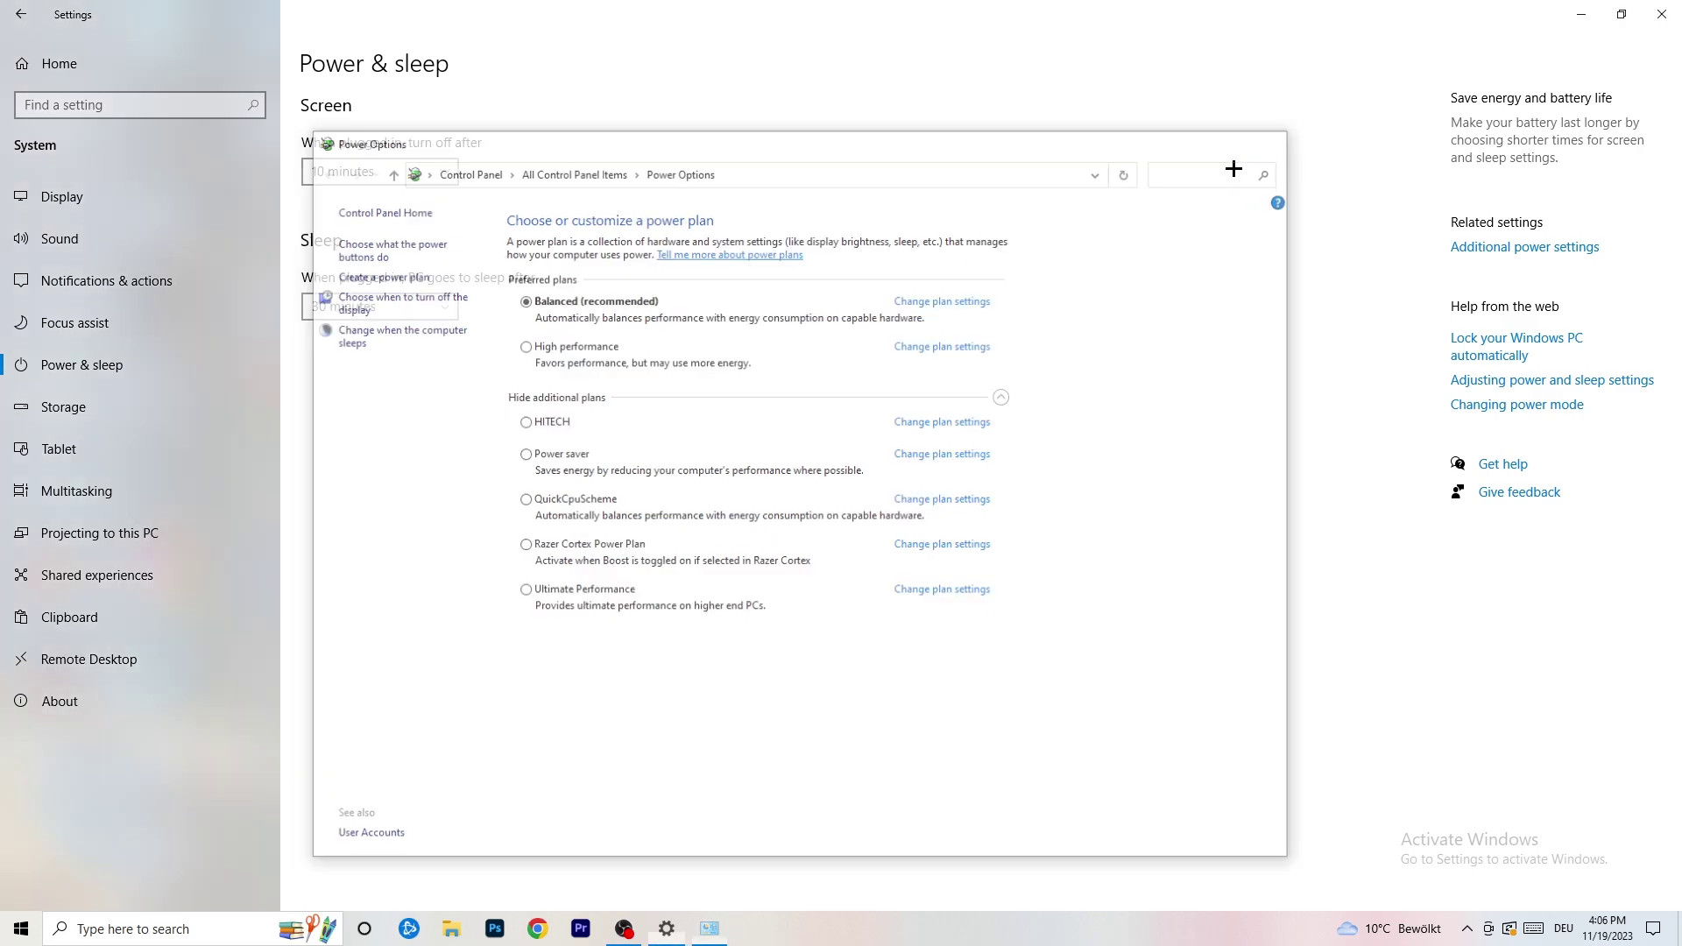
Step: Set Storage Sense to run weekly and delete temporary files apps aren't using
click(116, 419)
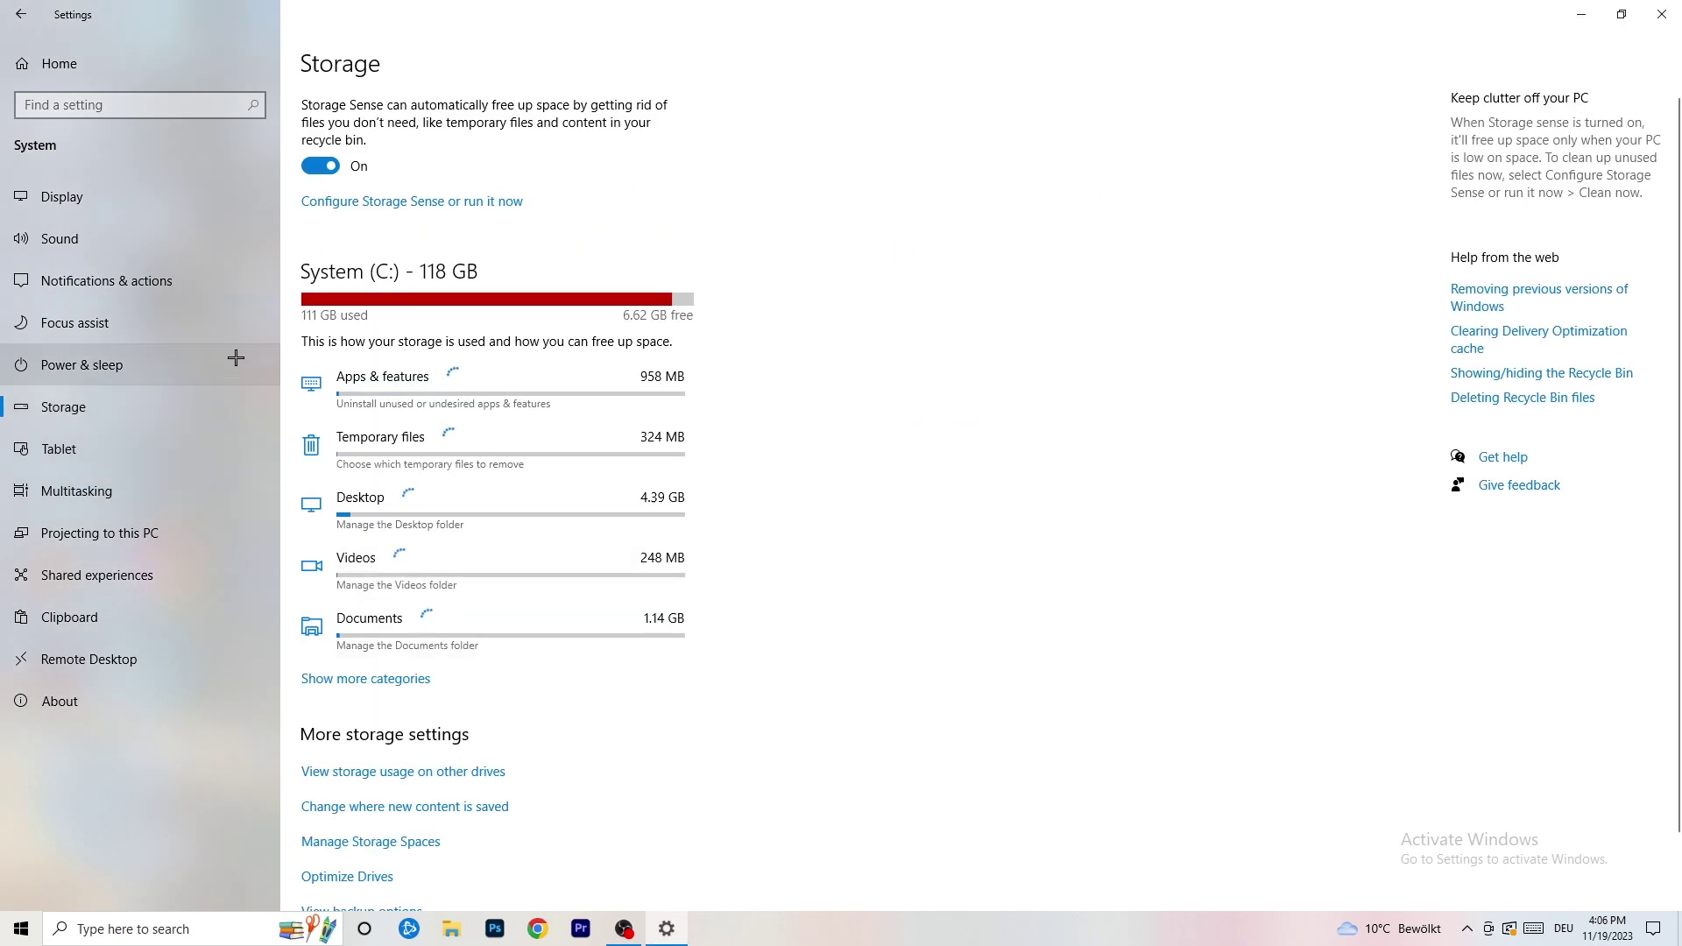
click(422, 204)
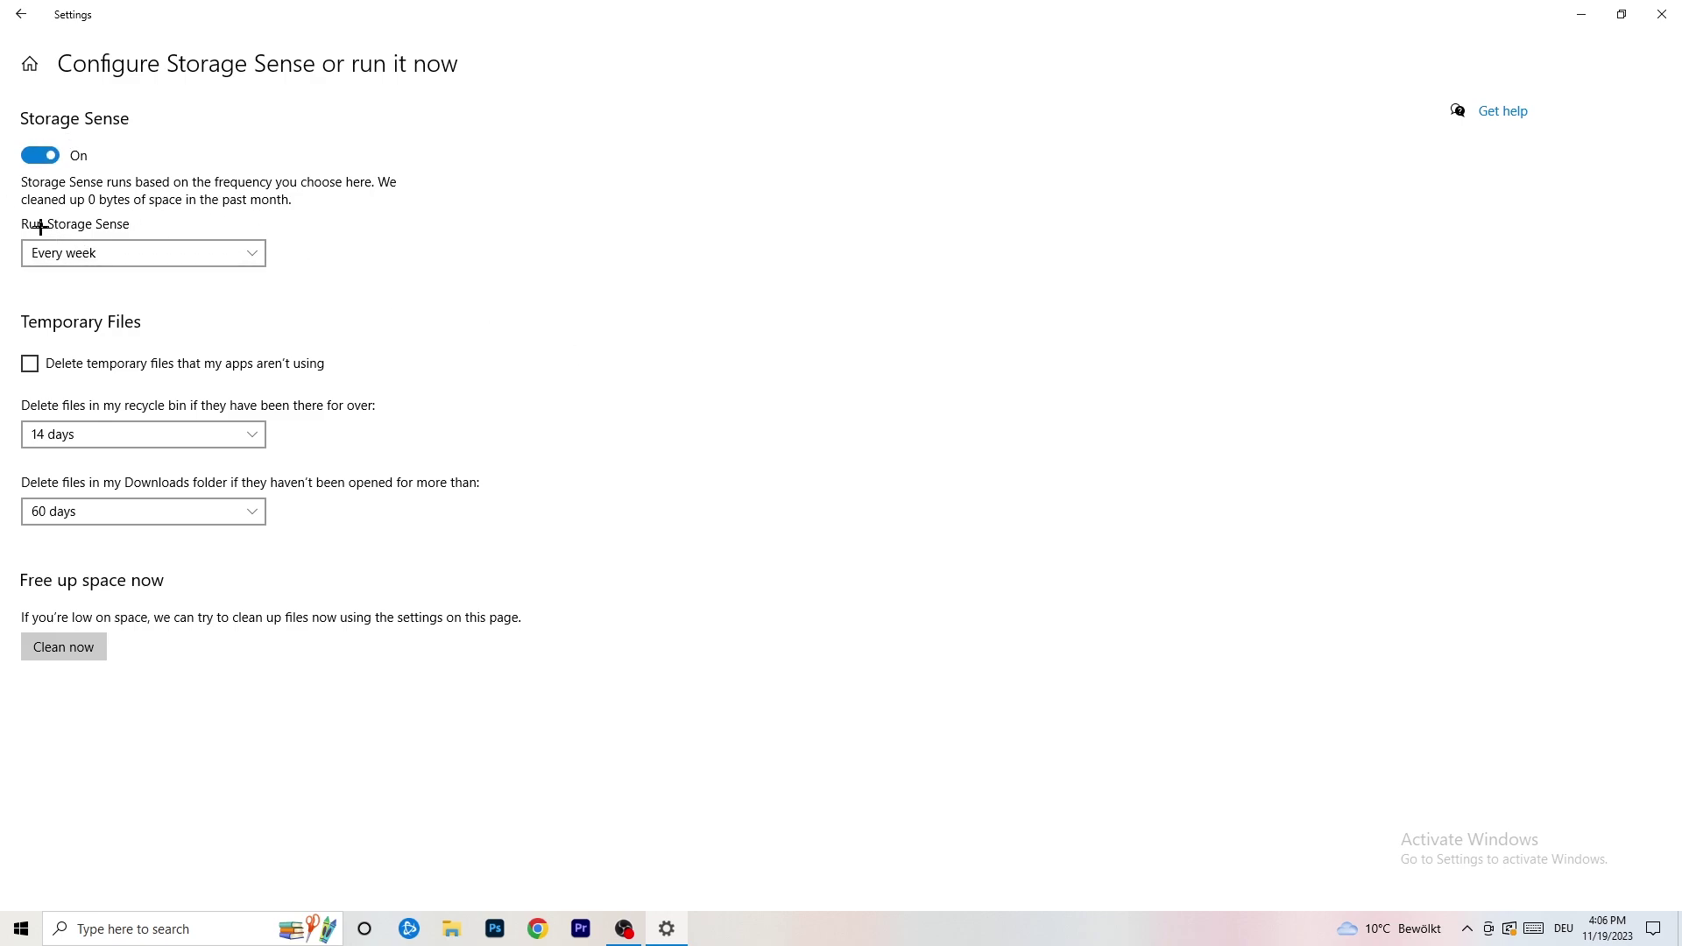
click(140, 247)
click(524, 261)
click(101, 366)
Step: Keep recycle bin cleanup at 14 days and Downloads cleanup at 60 days
click(127, 434)
click(580, 345)
click(240, 431)
click(581, 374)
click(155, 512)
click(662, 398)
click(199, 514)
click(826, 428)
Step: Review the pending-restart KB5032189 cumulative update in Windows Update, then close Settings
key(alt+Left)
key(alt+Left)
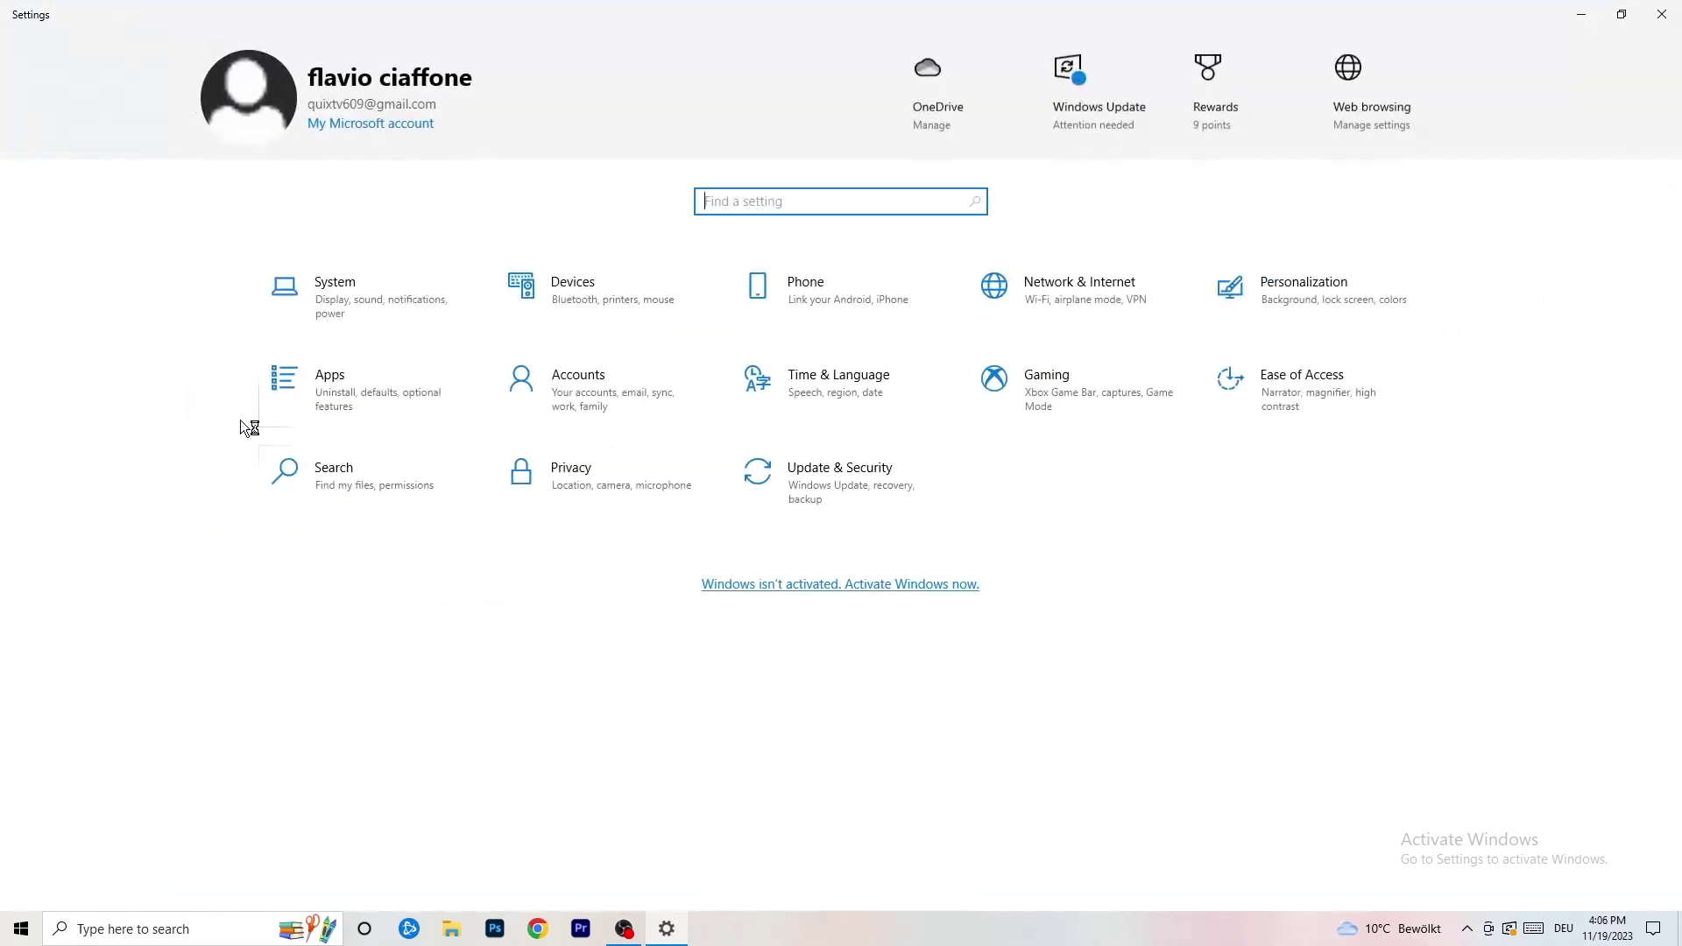
click(828, 493)
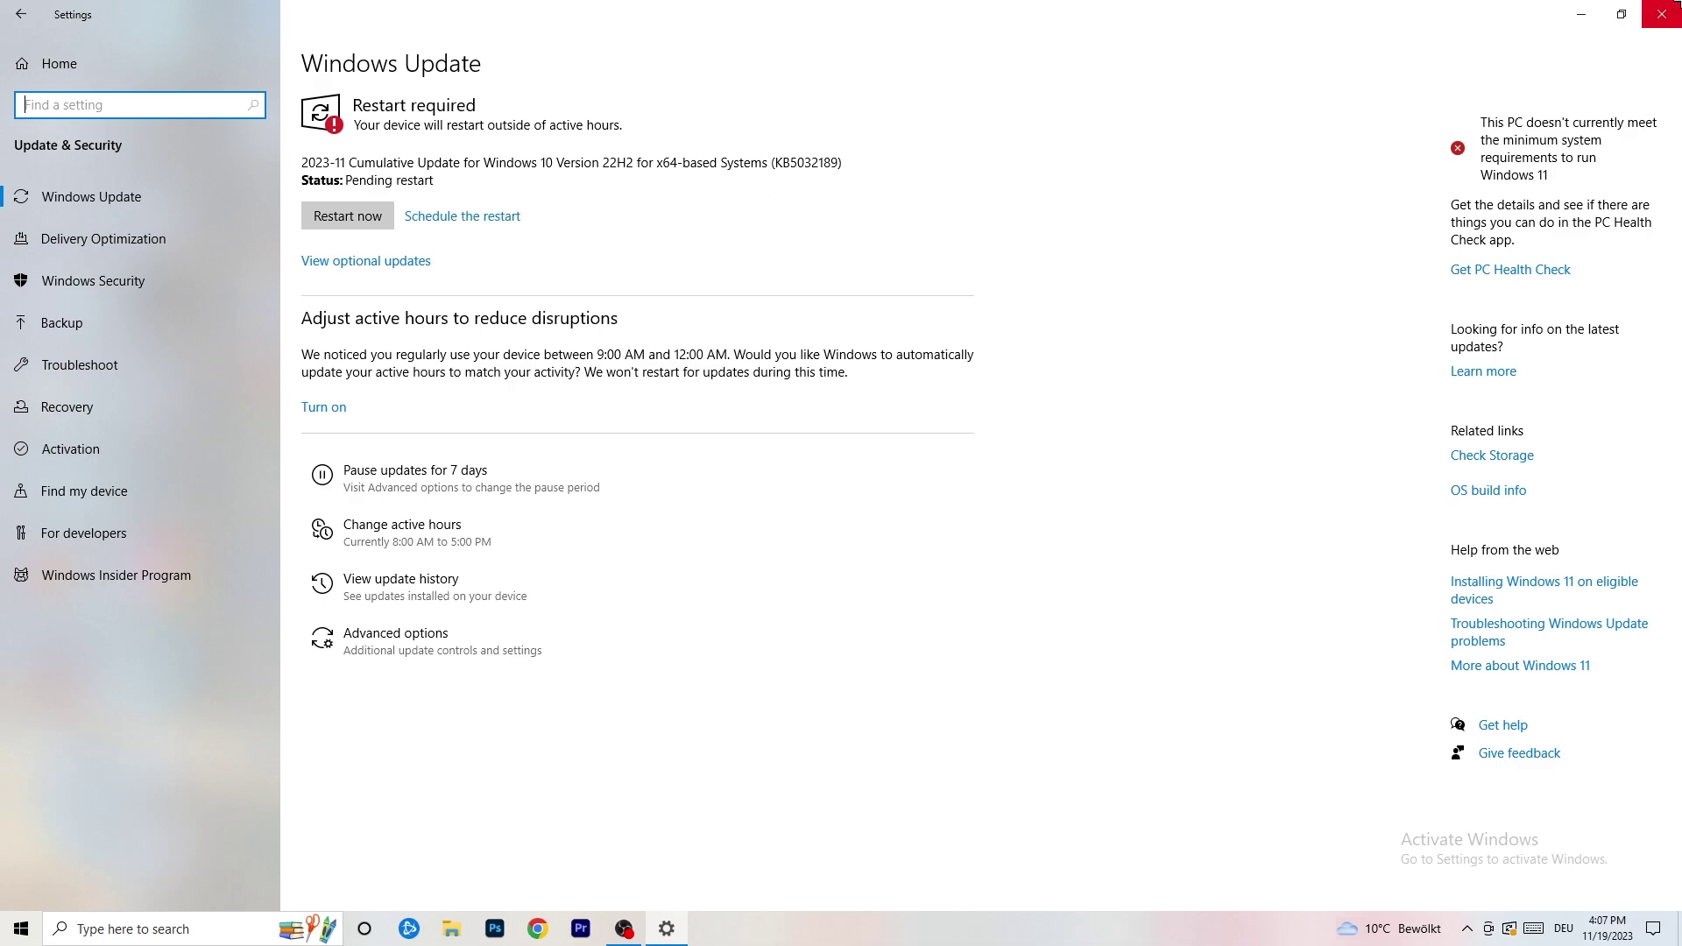
click(1661, 14)
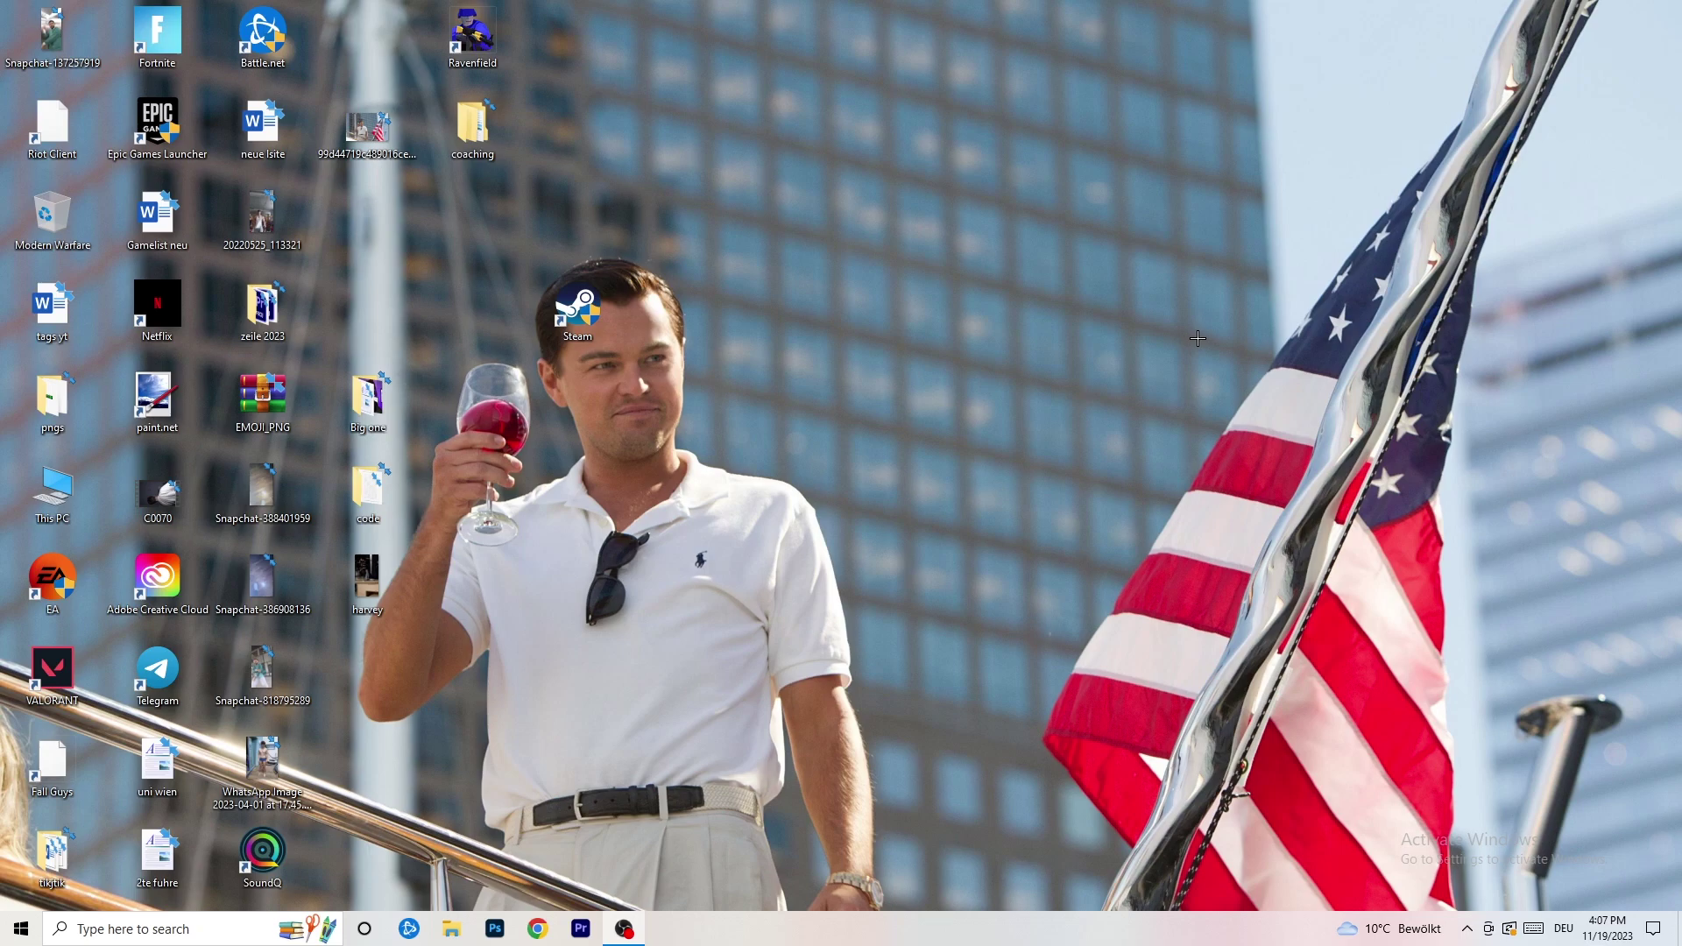
Step: Open NVIDIA Control Panel from the desktop menu to view Change Resolution at 1920 × 1080, 60Hz
right_click(1018, 371)
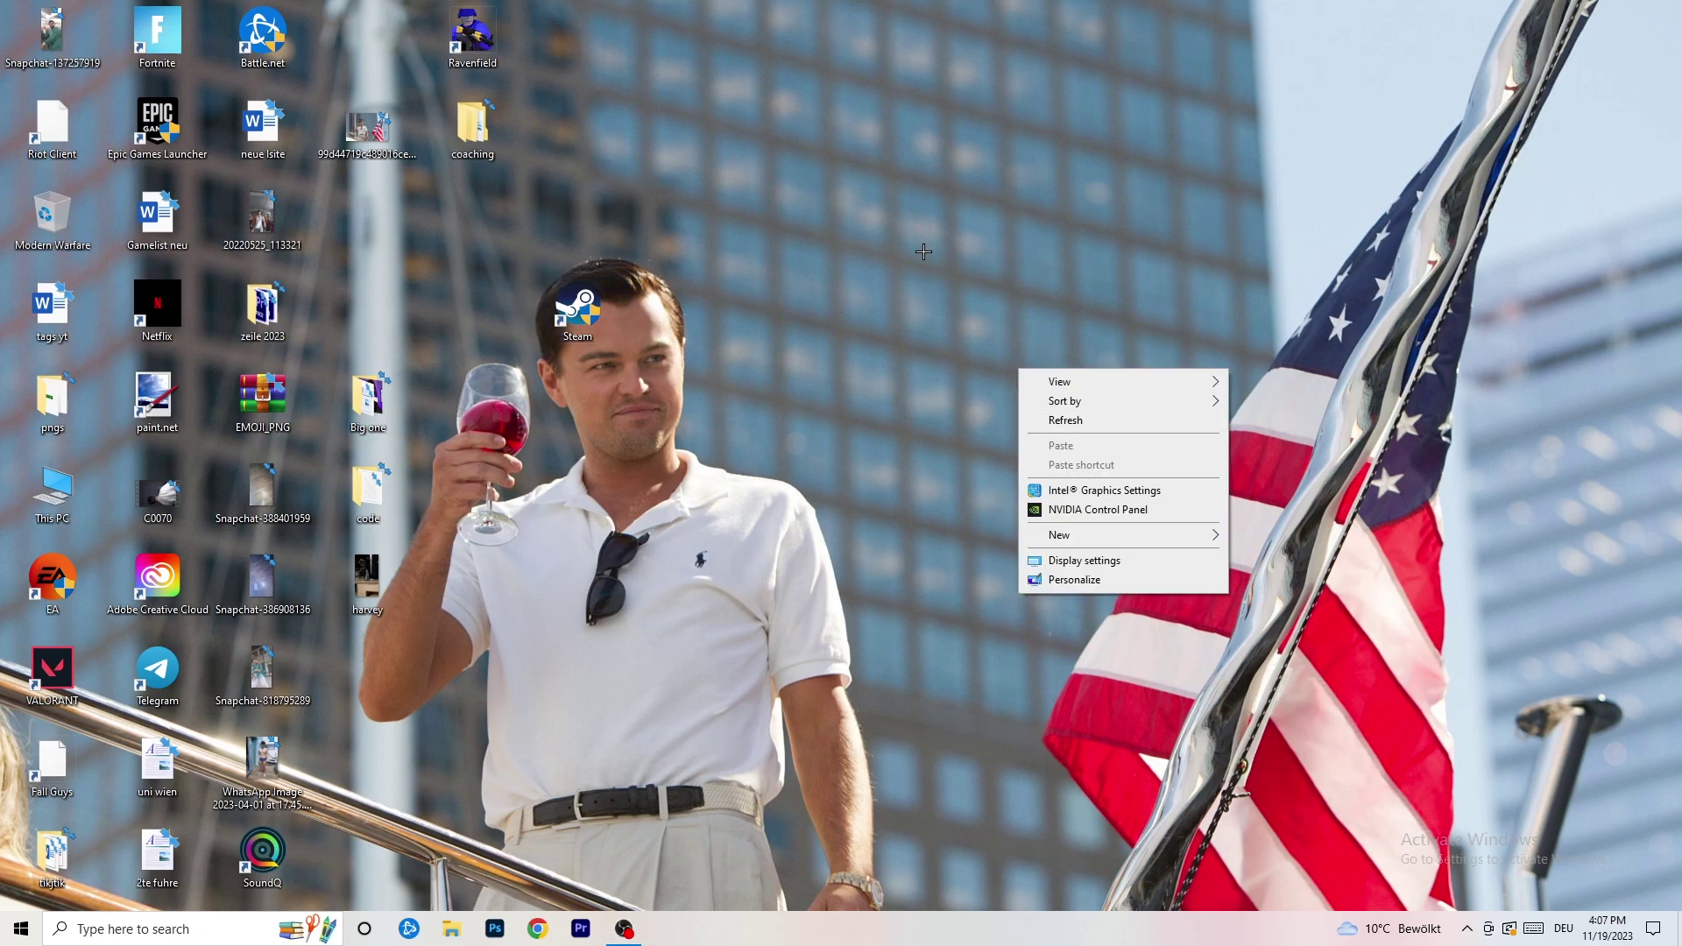
click(1121, 510)
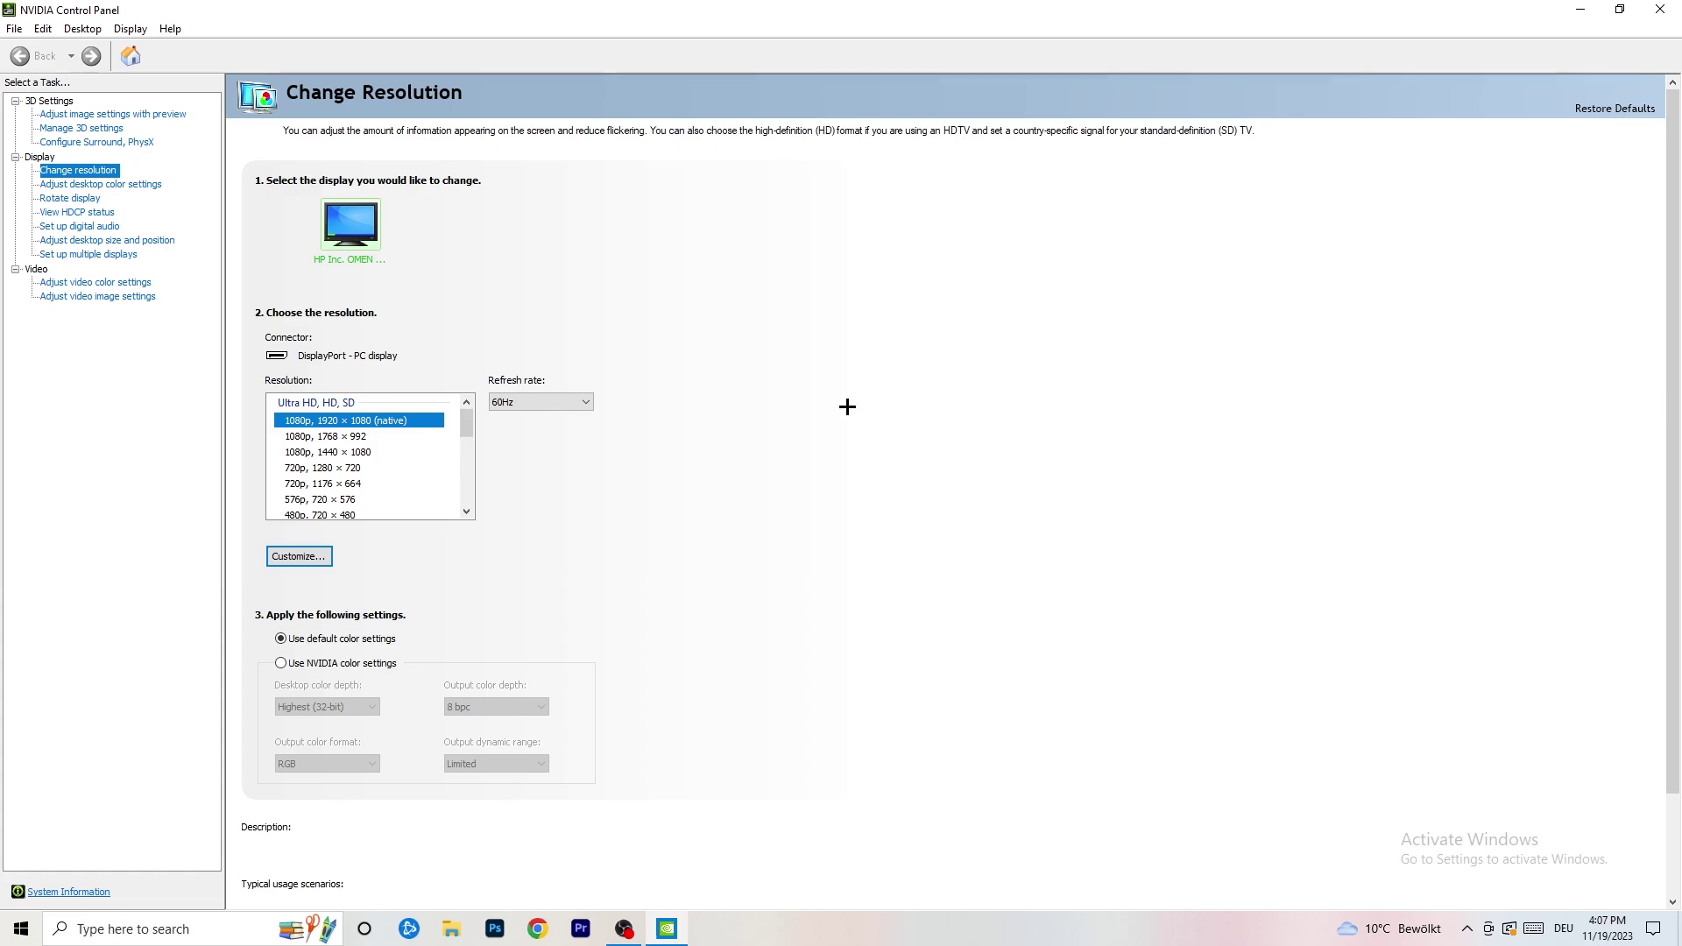
mouse_move(431, 440)
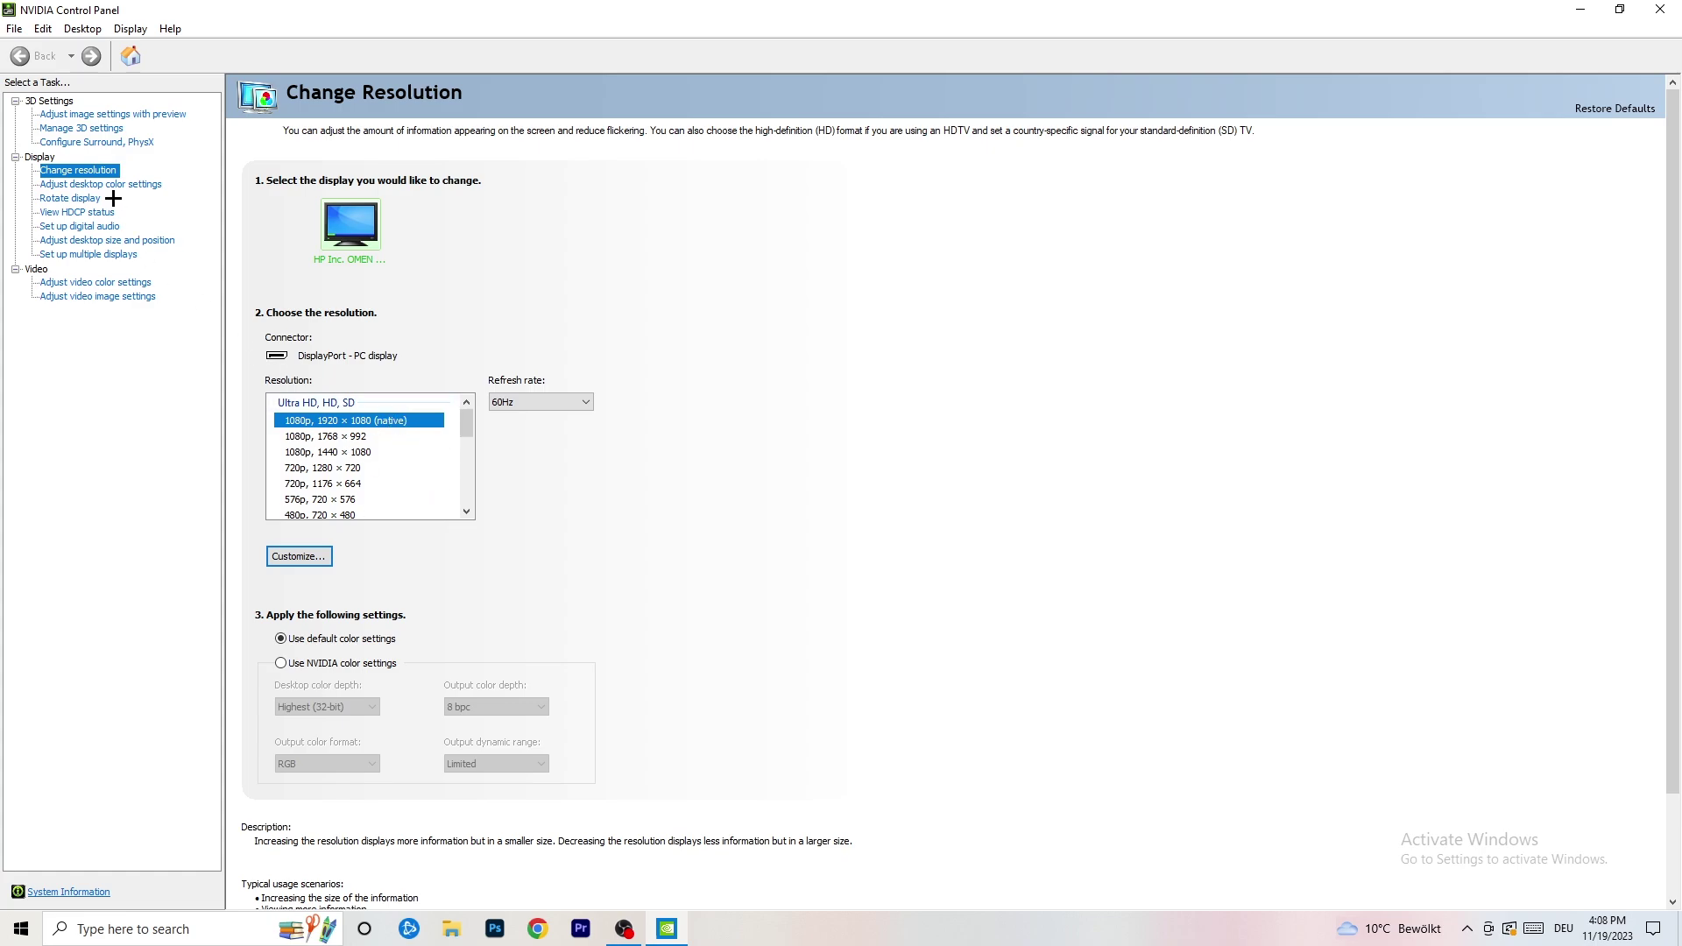
Step: Check 'Let the 3D application decide' in Adjust Image Settings with Preview, then close NVIDIA Control Panel
click(92, 117)
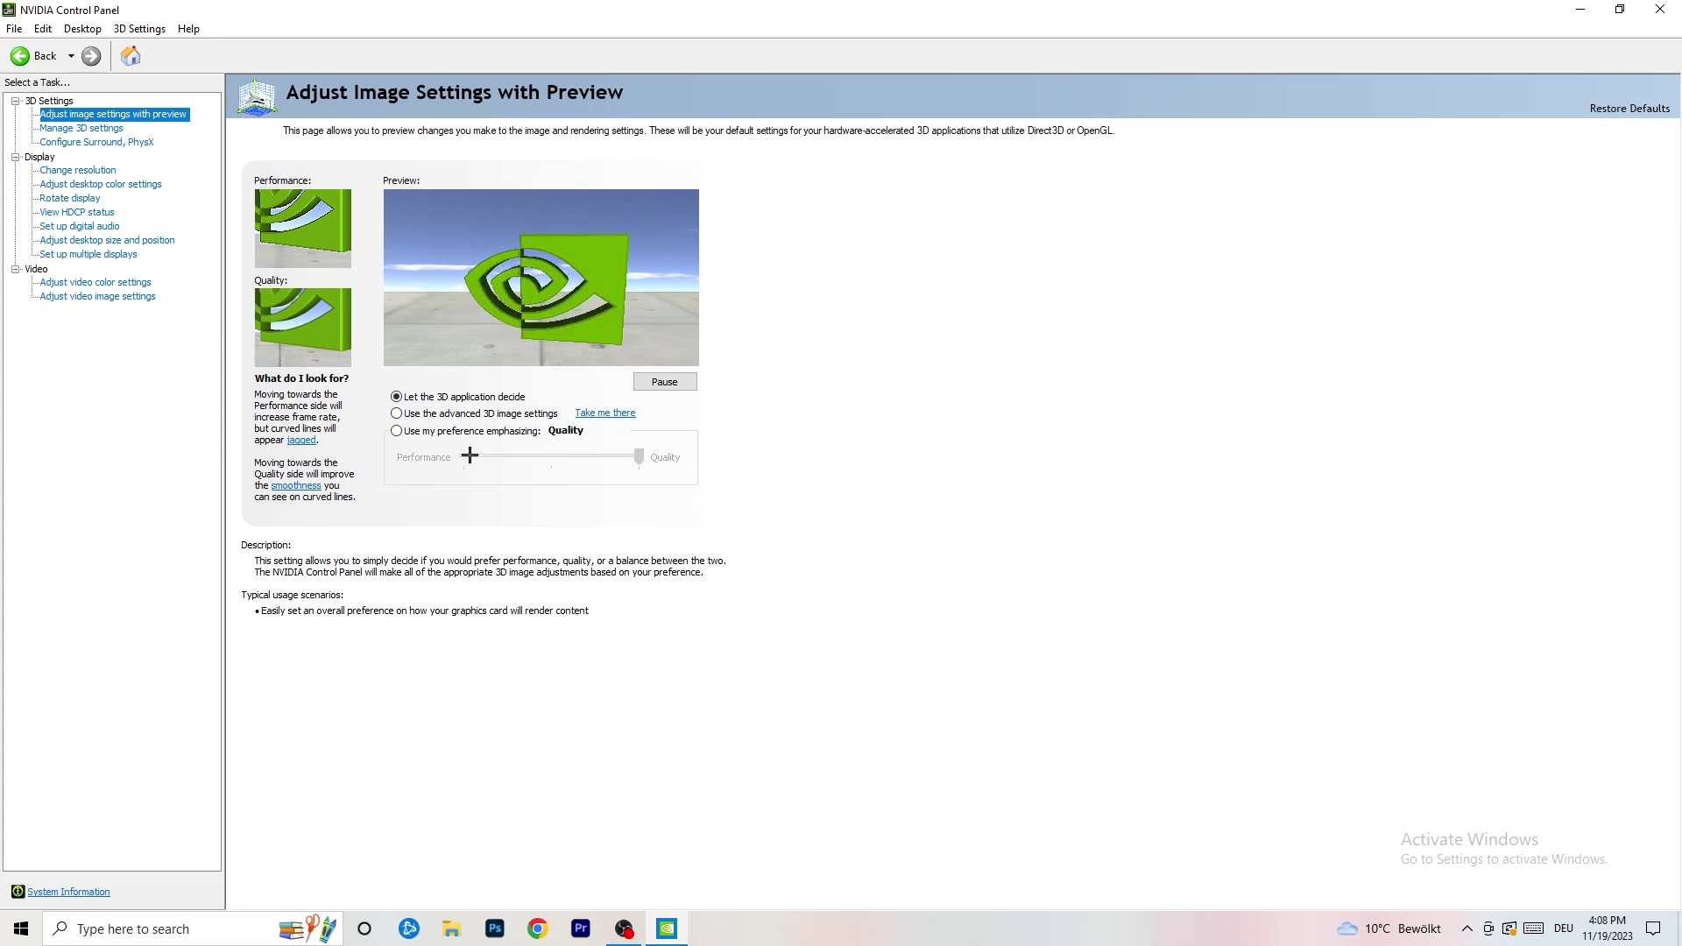
click(1658, 10)
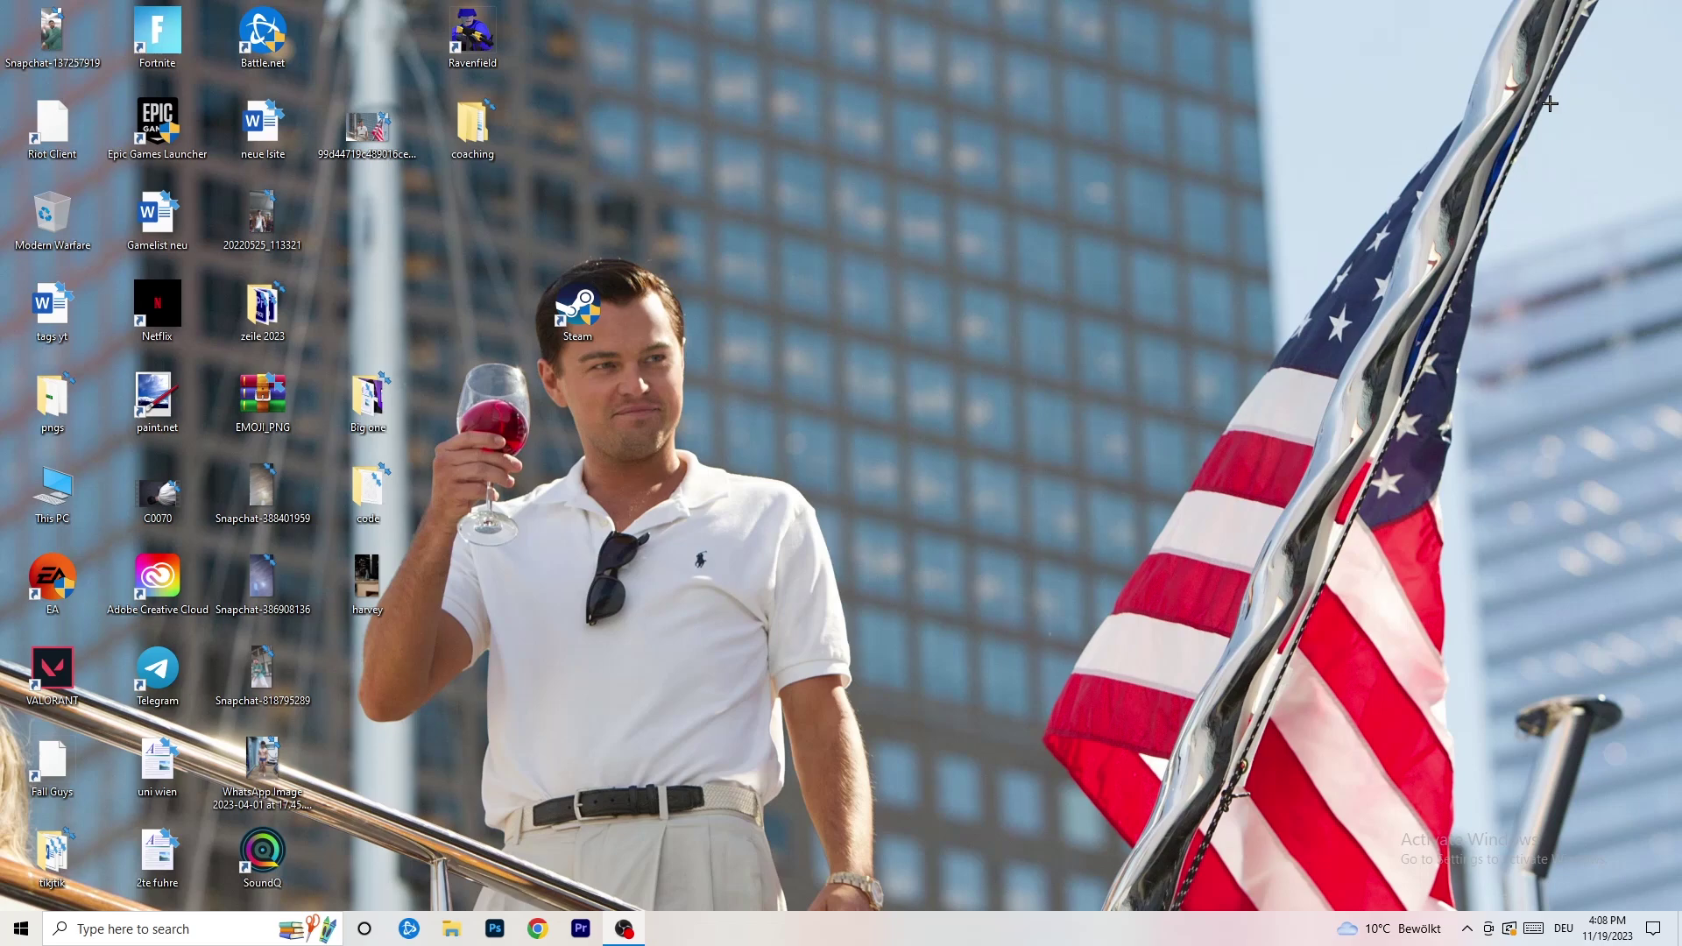